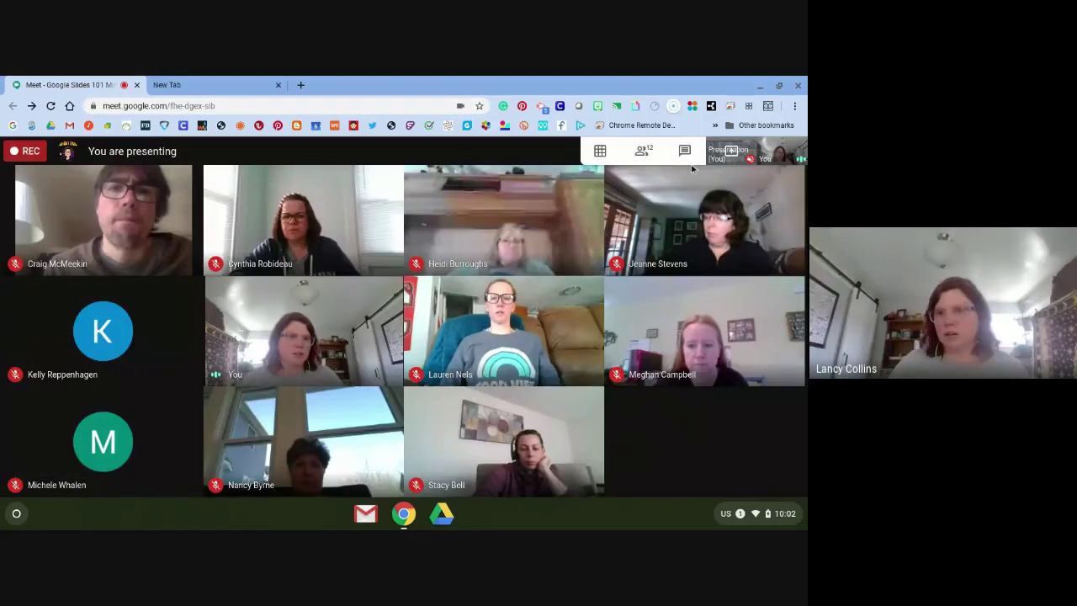
Open Google Drive from the new browser tab, dismissing the presenting notification.
click(227, 86)
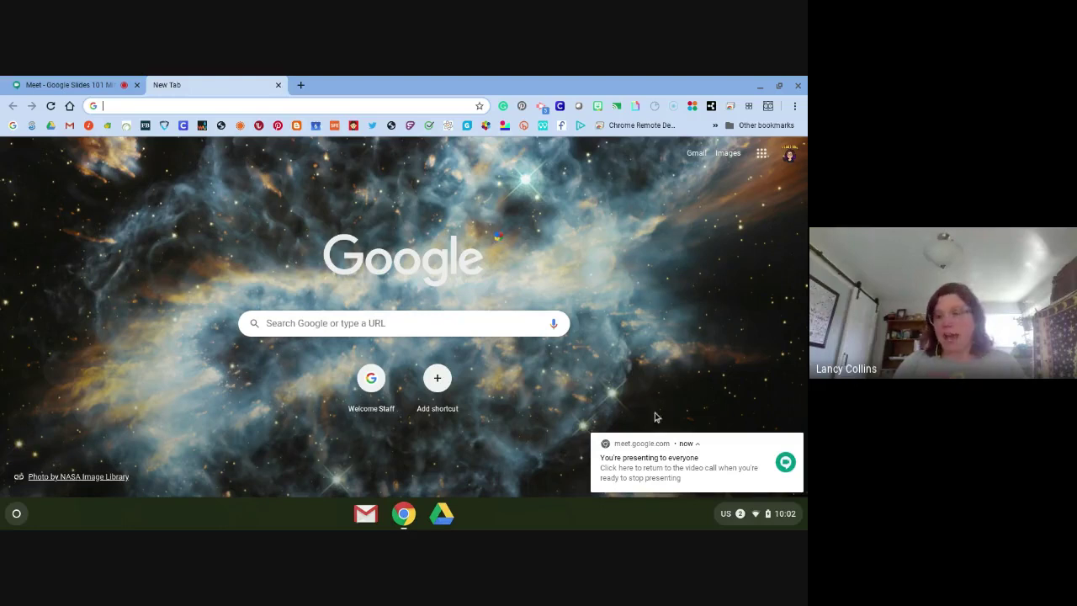
click(793, 442)
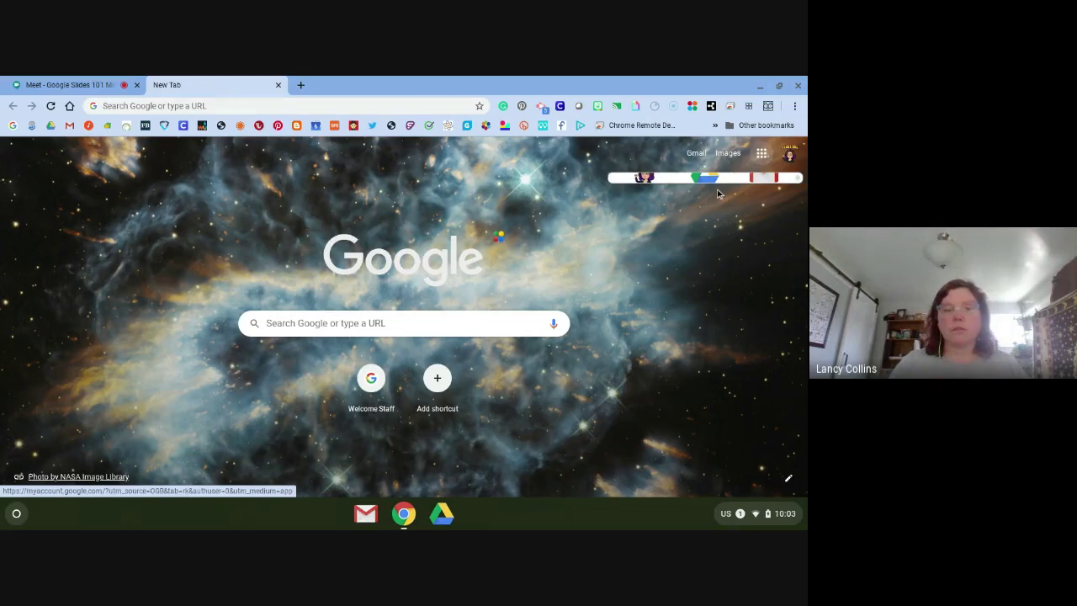
click(760, 156)
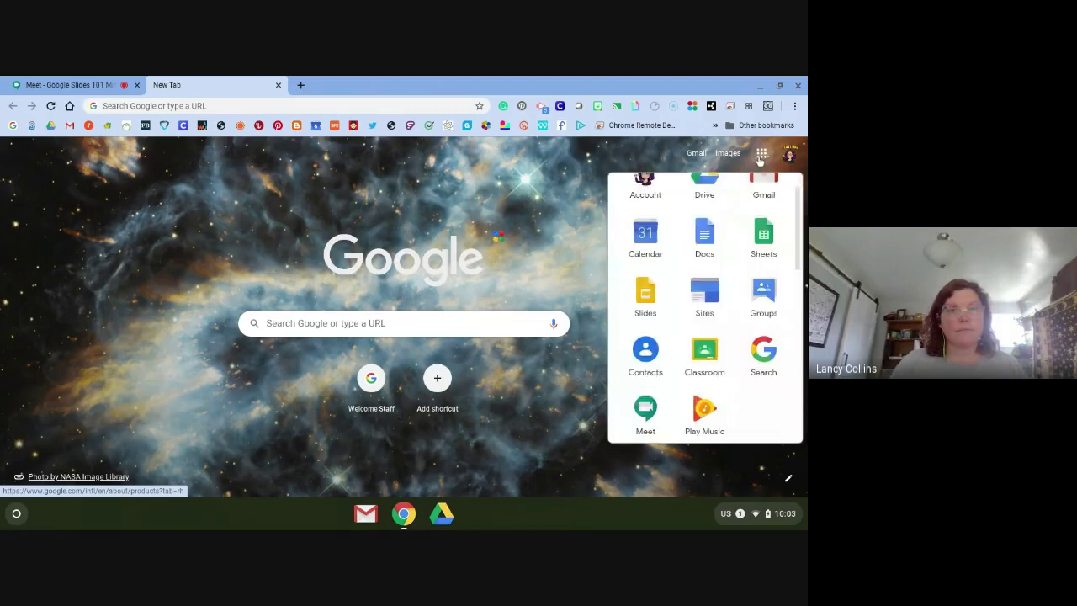
click(704, 192)
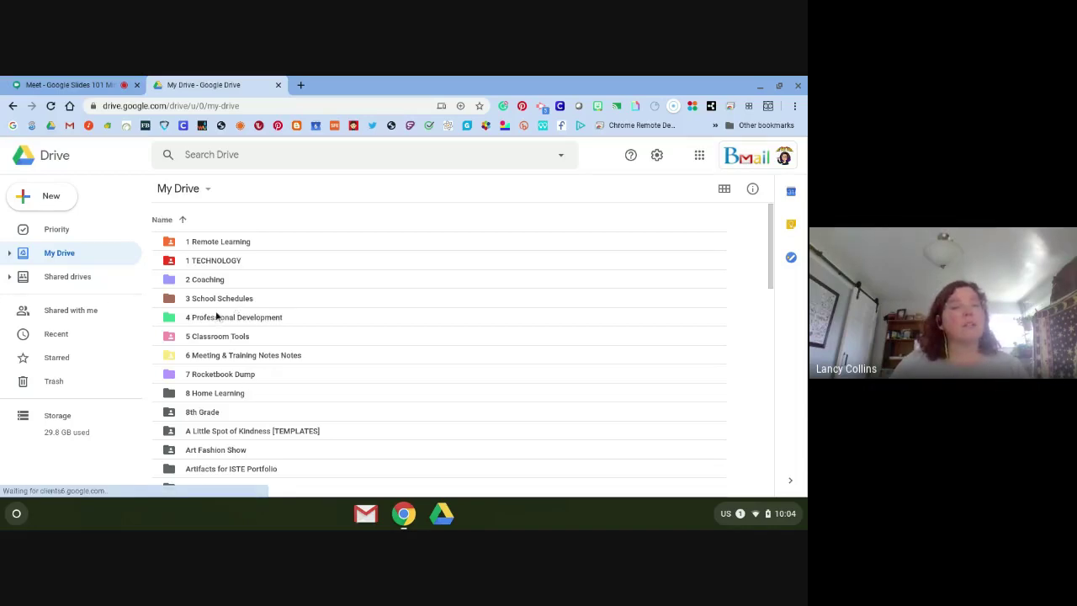
Switch to the Google Meet call, admit the waiting participant and show the meeting chat.
click(72, 81)
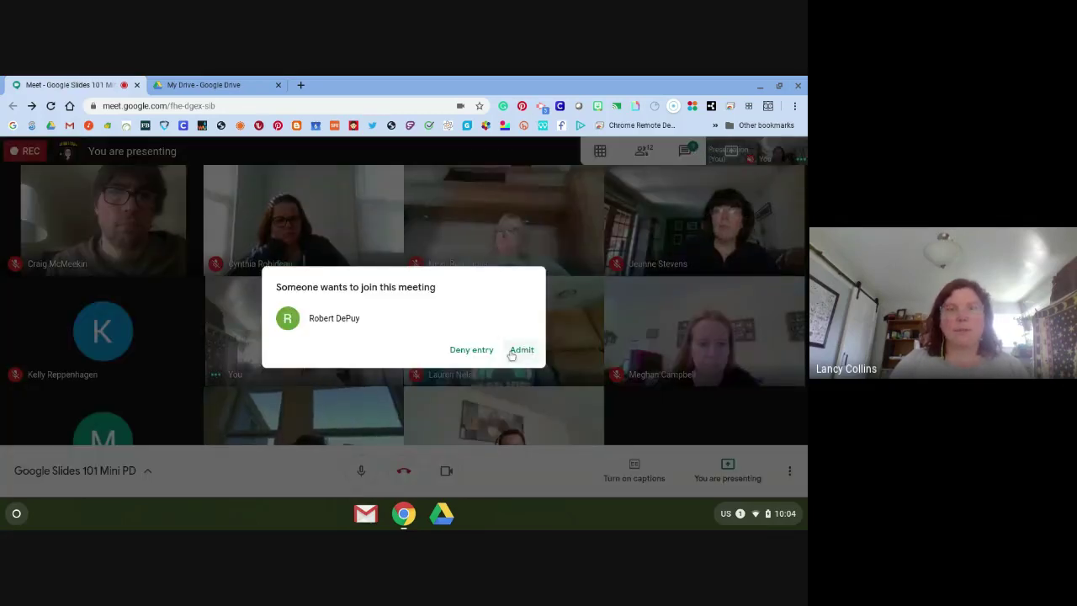
click(521, 347)
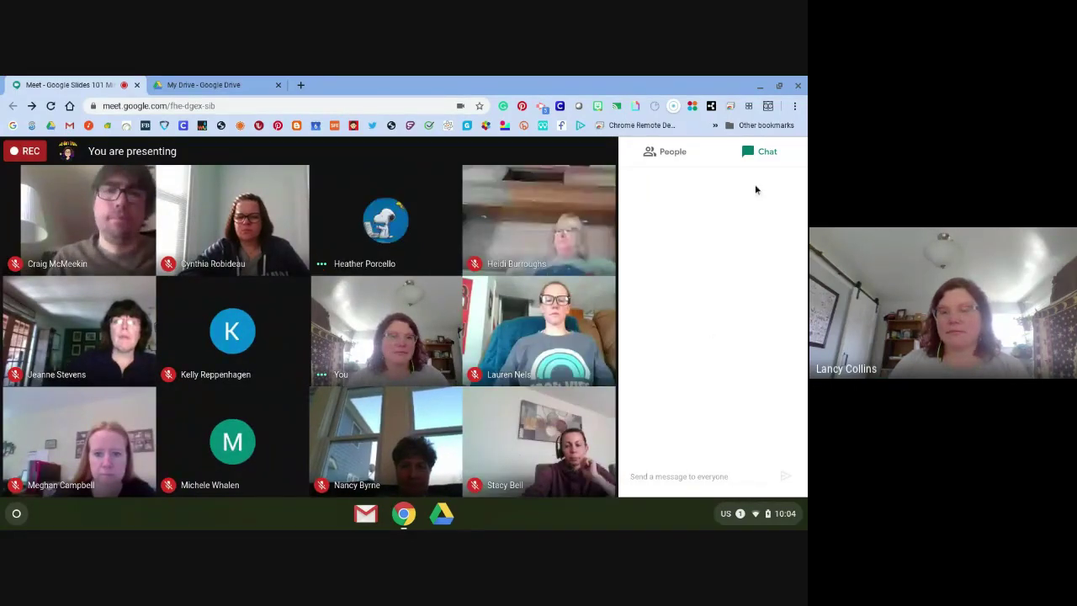
click(767, 155)
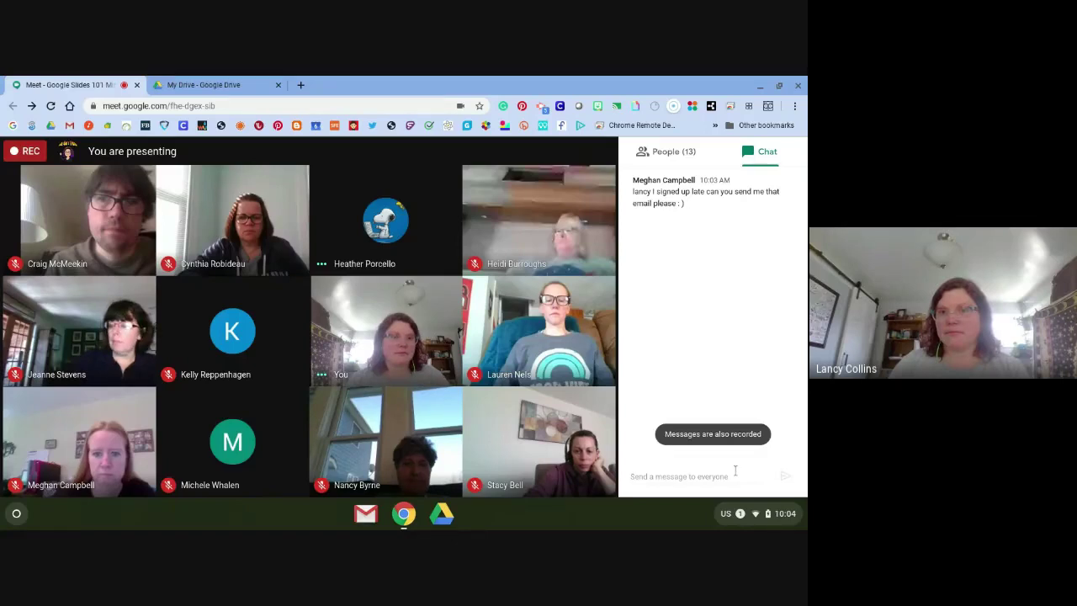
Select the 2 How To Cheat Sheets and Videos folder inside 4 Professional Development in Google Drive, and check on the Meet call.
click(202, 84)
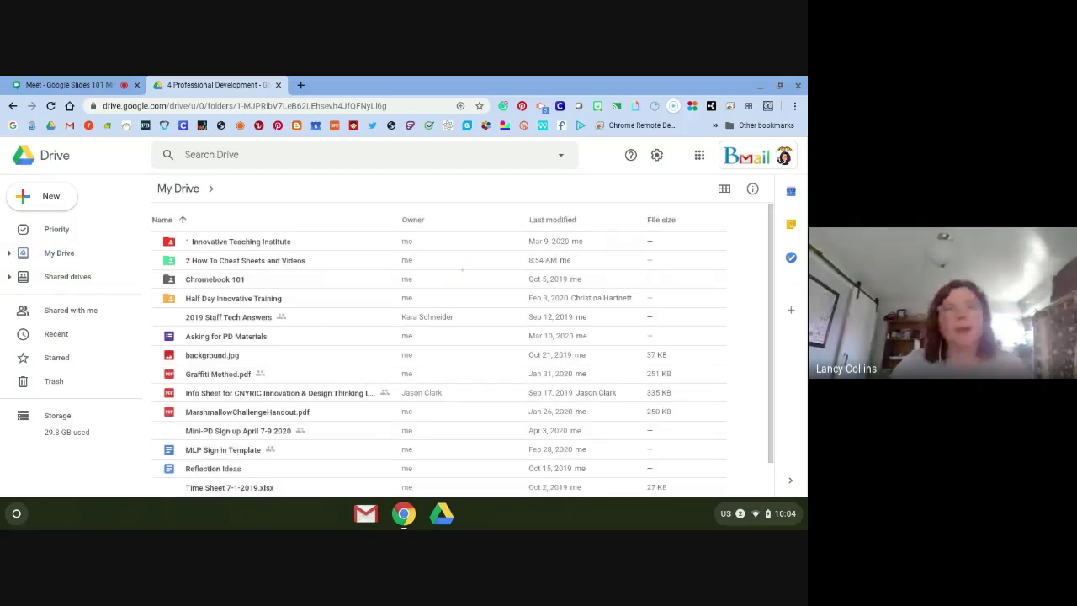
click(224, 261)
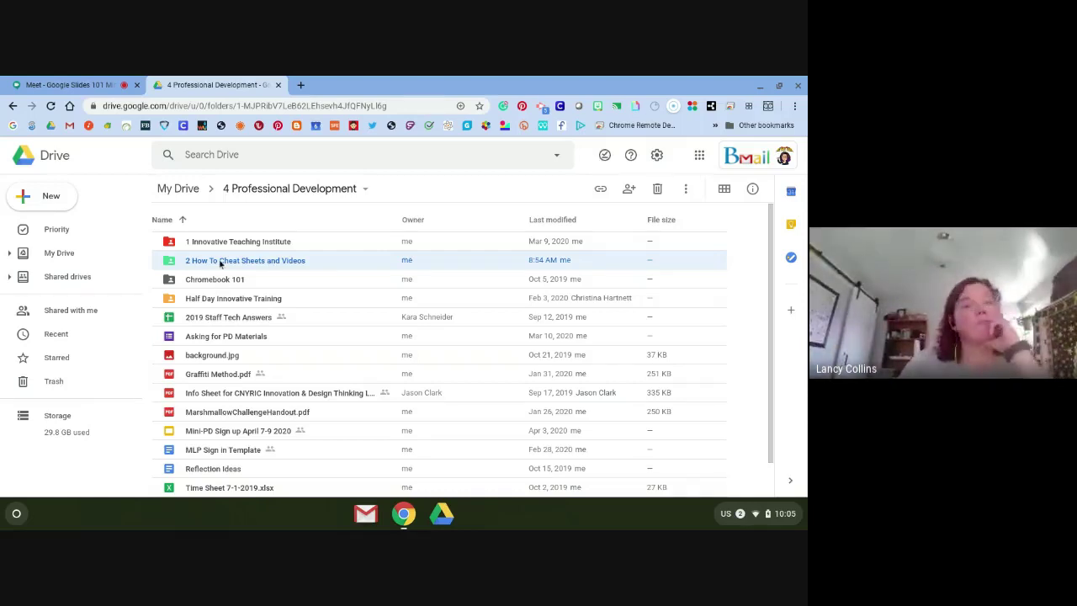
click(45, 79)
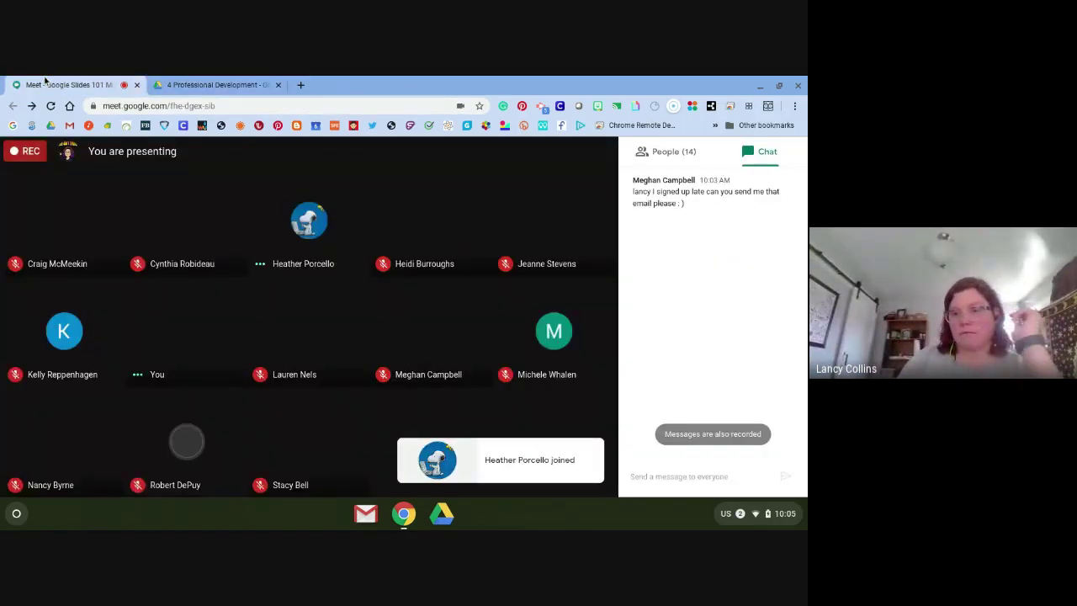
click(169, 81)
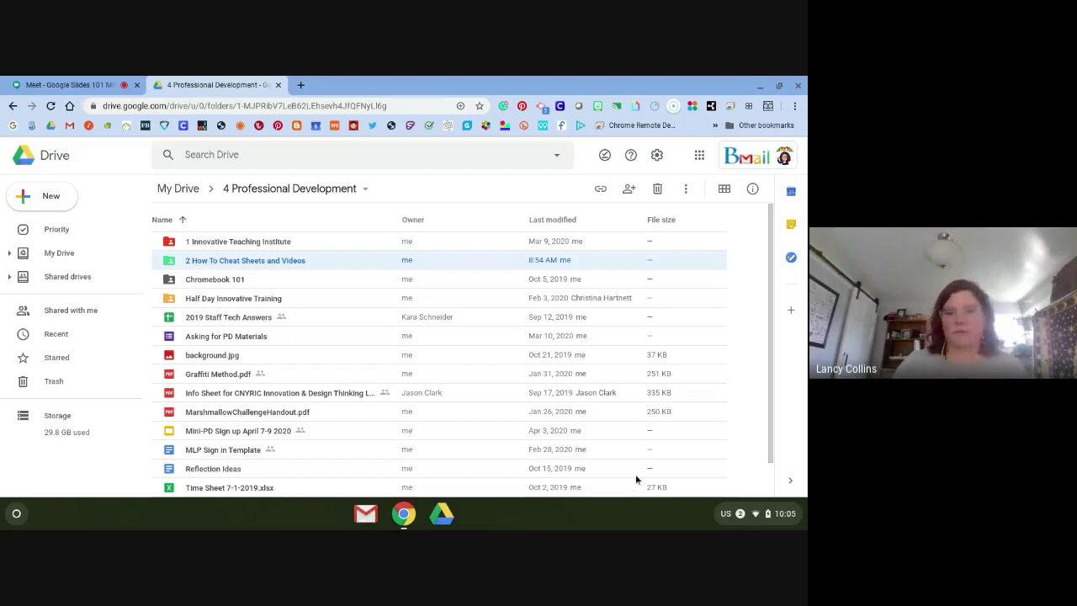
Open the Chromebook's list of Wi-Fi networks and choose the Verizon network.
click(757, 515)
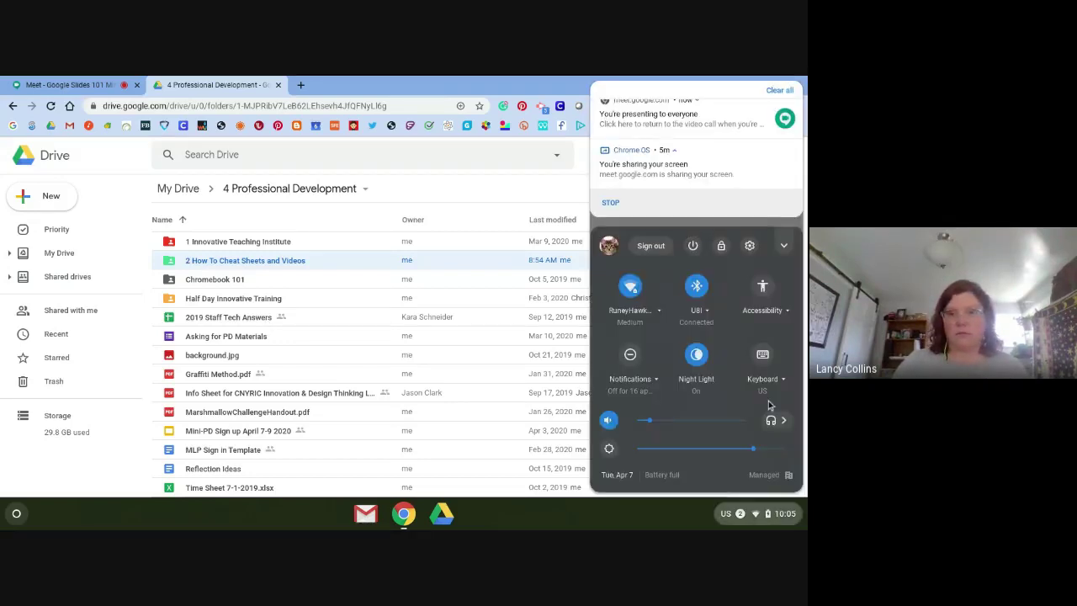
click(637, 319)
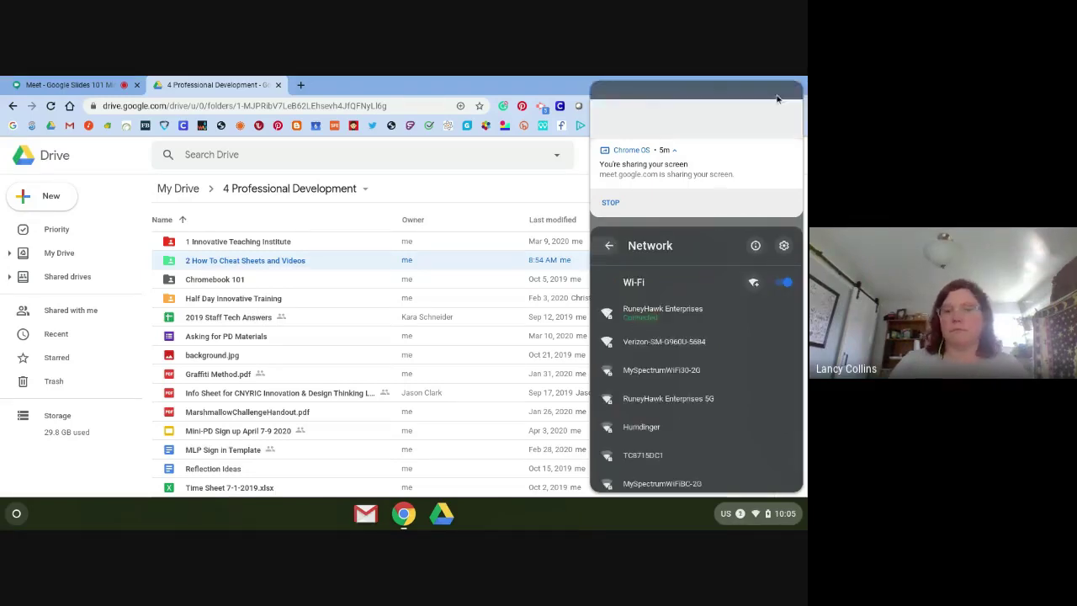
click(709, 341)
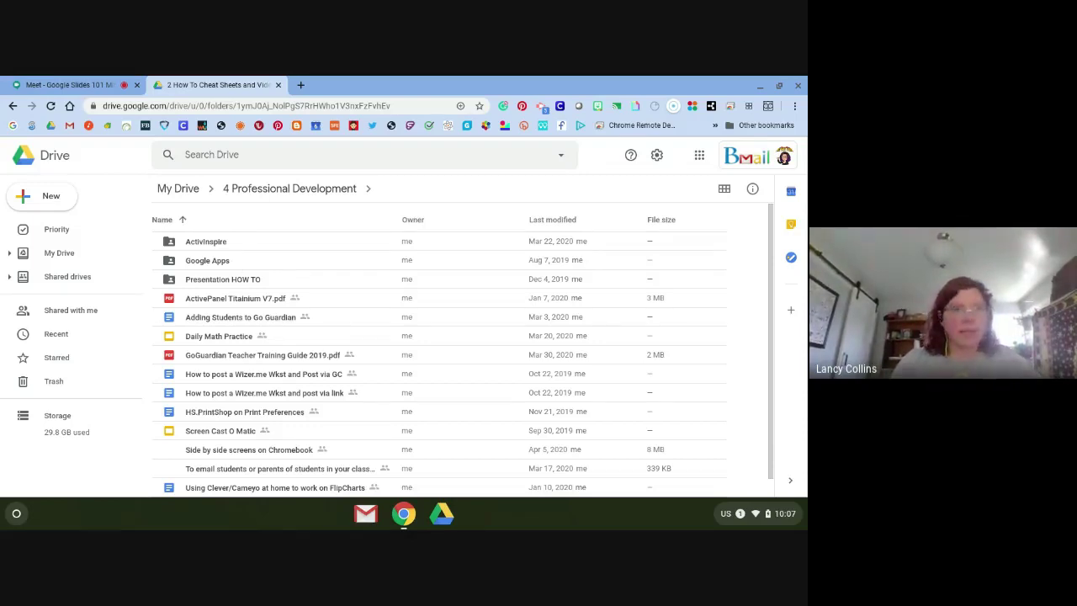
Try to start a new item in the 2 How To Cheat Sheets and Videos folder, and reload the folder page.
click(207, 260)
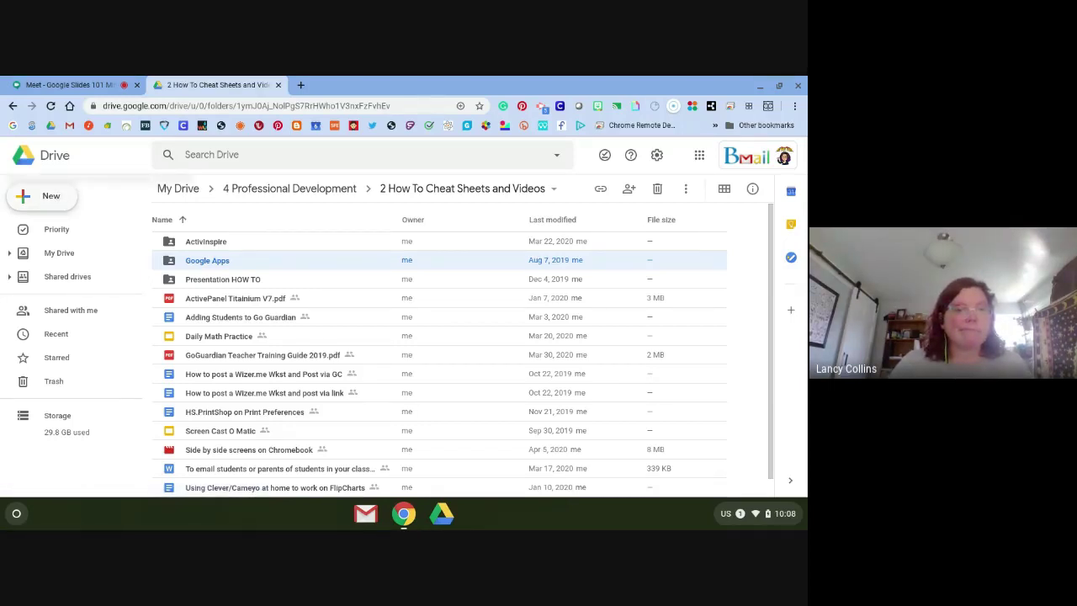
click(44, 195)
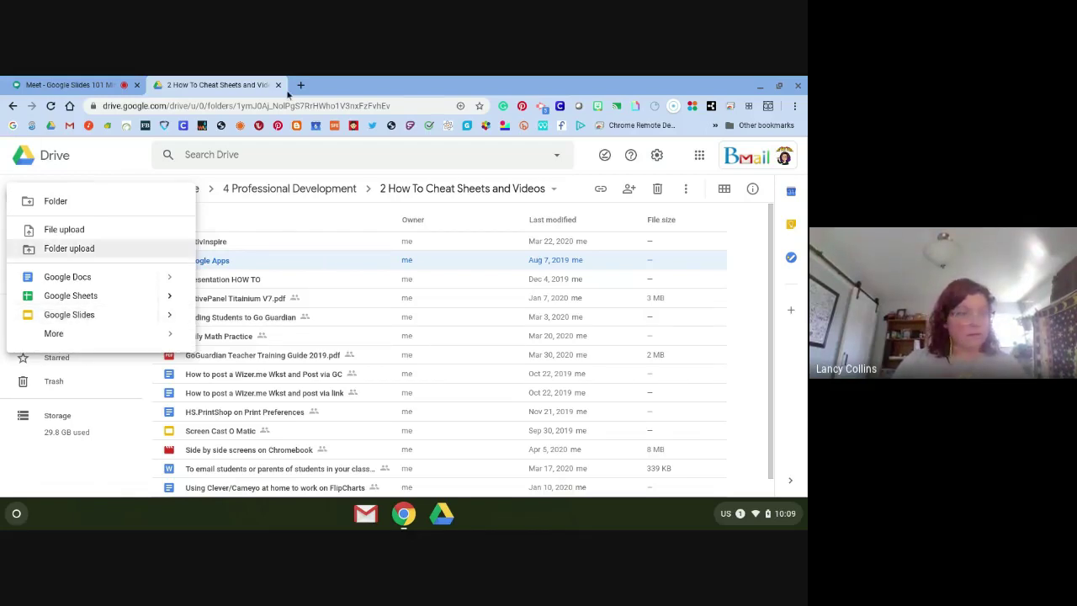
click(200, 105)
key(BackSpace)
text(0)
key(Return)
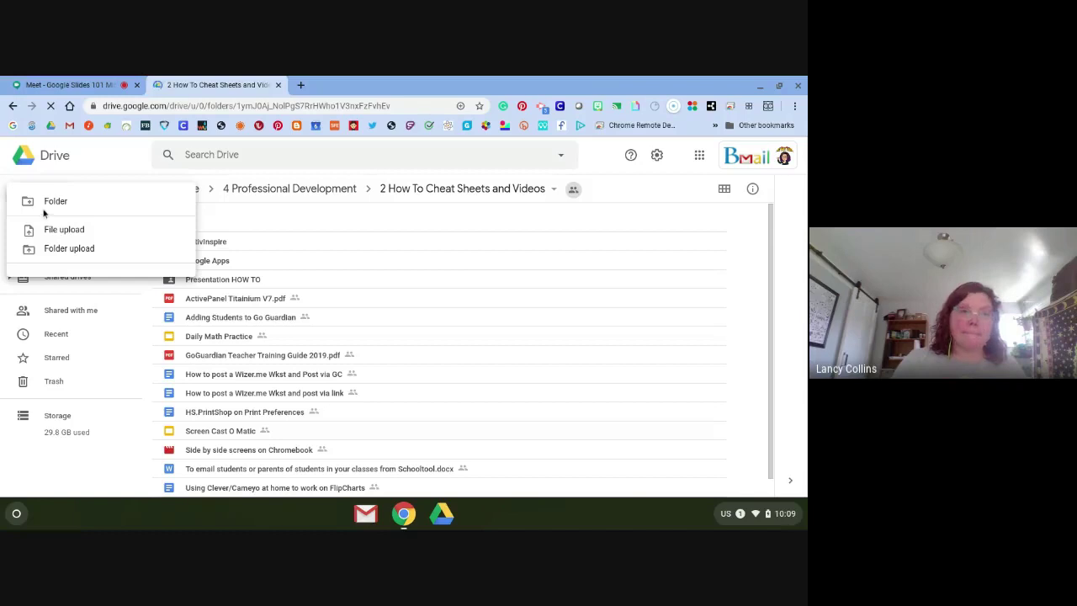
Switch to the Google Meet call and mute the participant whose microphone is still on for everyone.
click(74, 81)
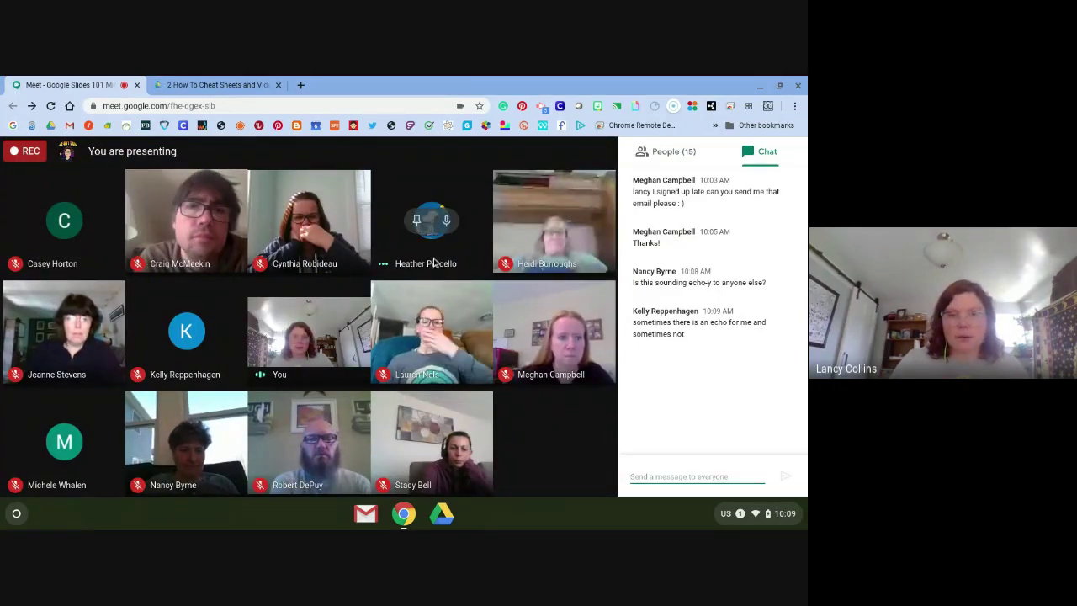
click(439, 224)
click(447, 223)
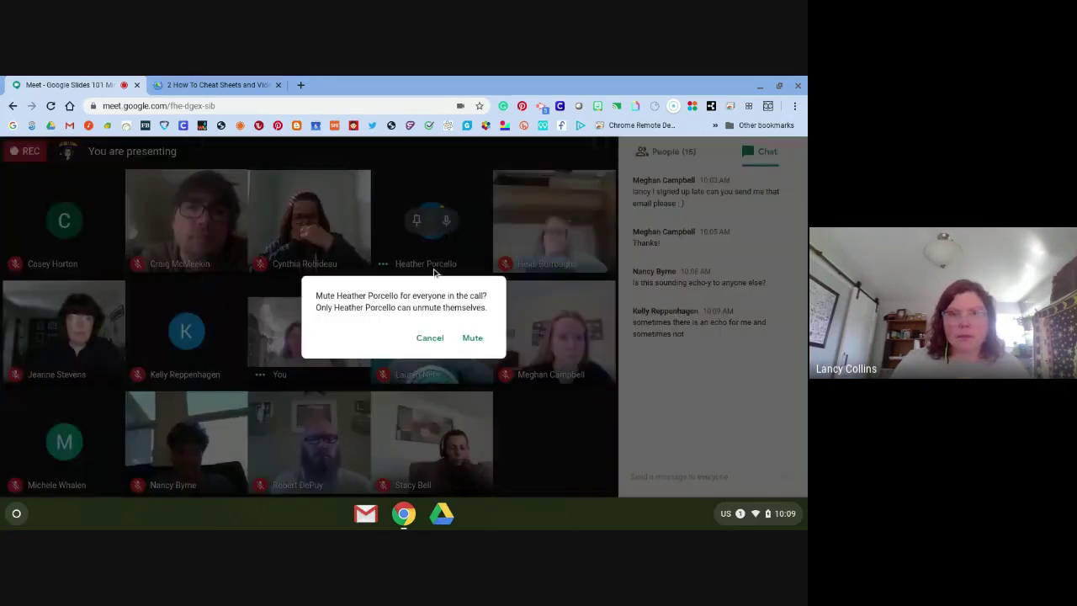
key(Escape)
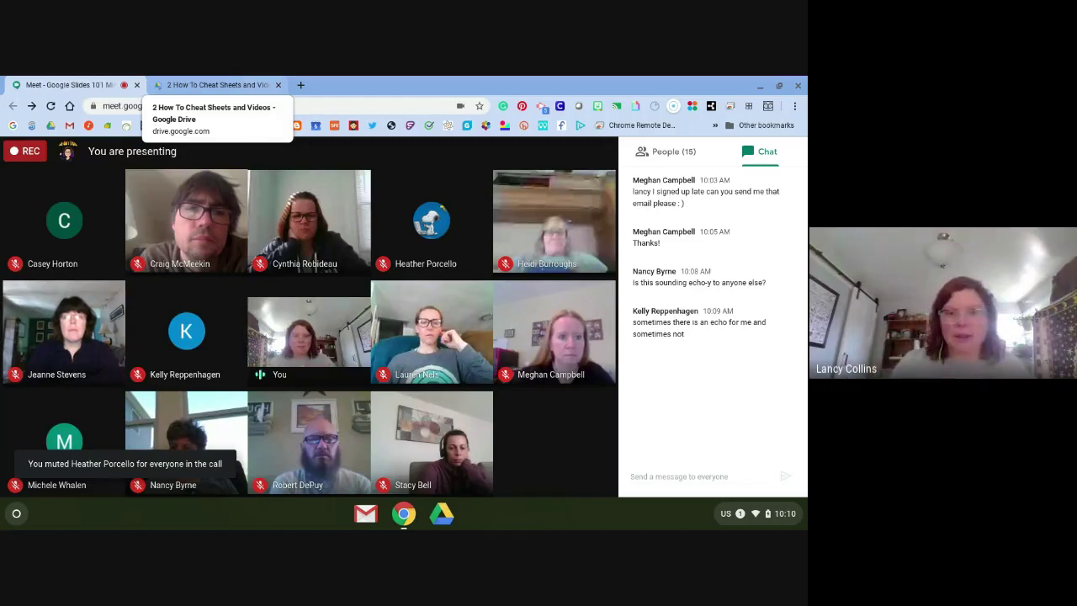
Create a blank Google Slides presentation in the shared 2 How To Cheat Sheets and Videos folder and close the Drive tab.
click(260, 82)
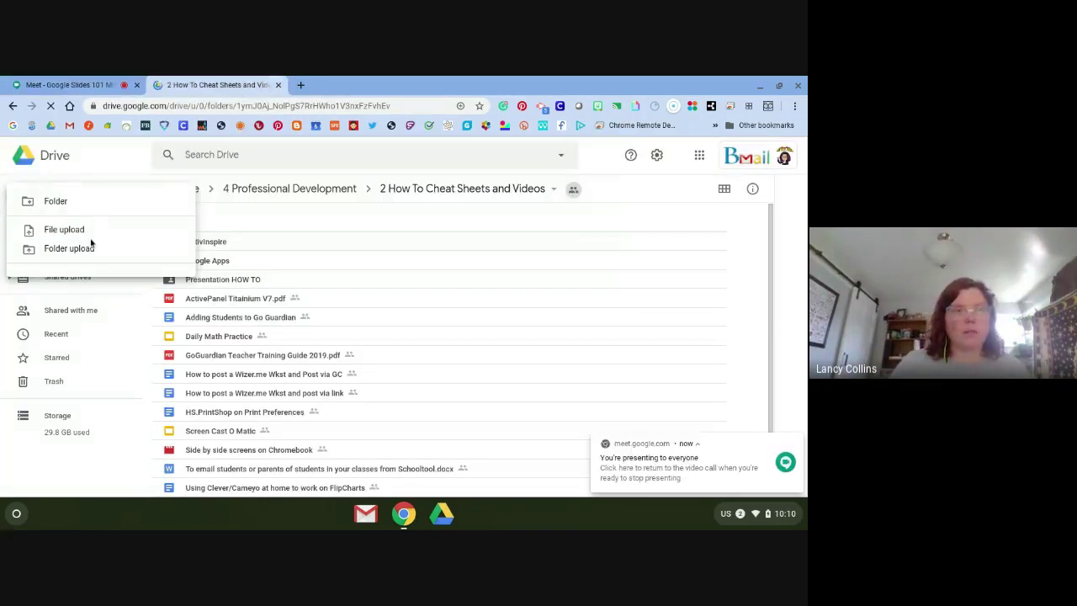
click(108, 167)
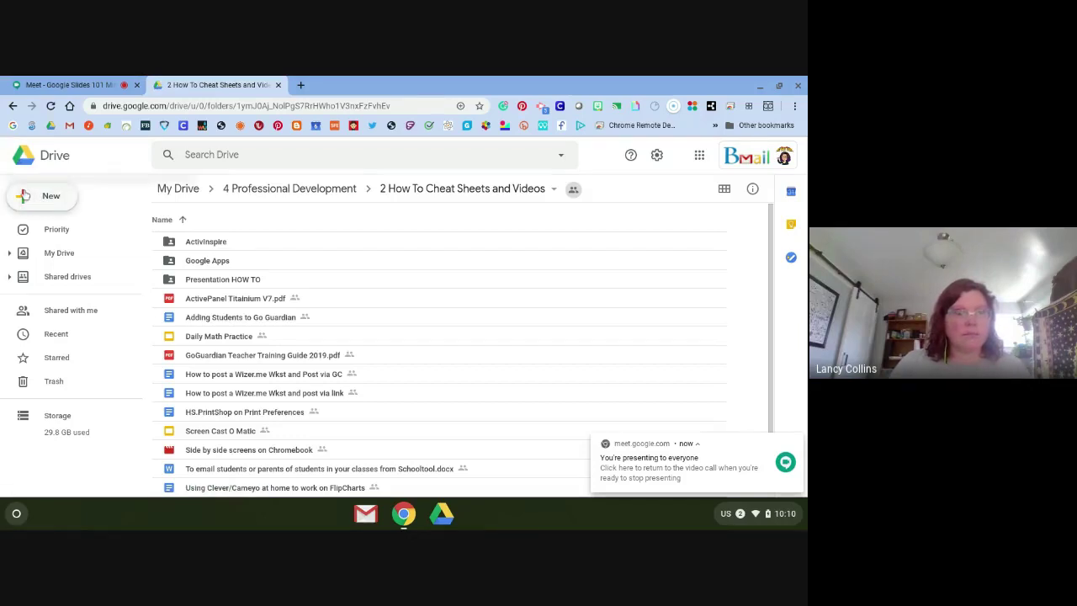
click(24, 195)
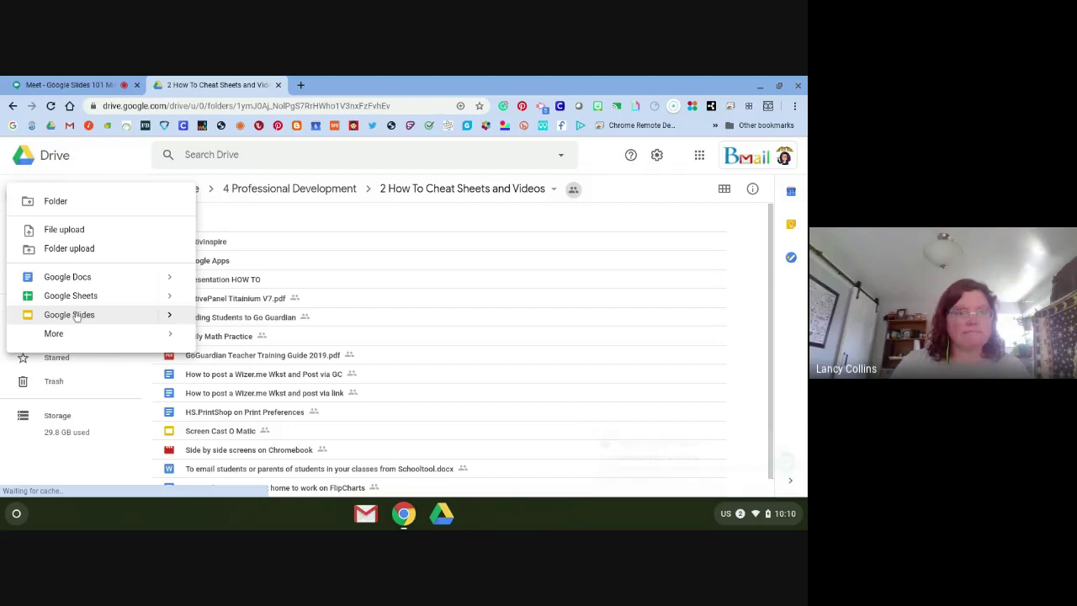
click(76, 316)
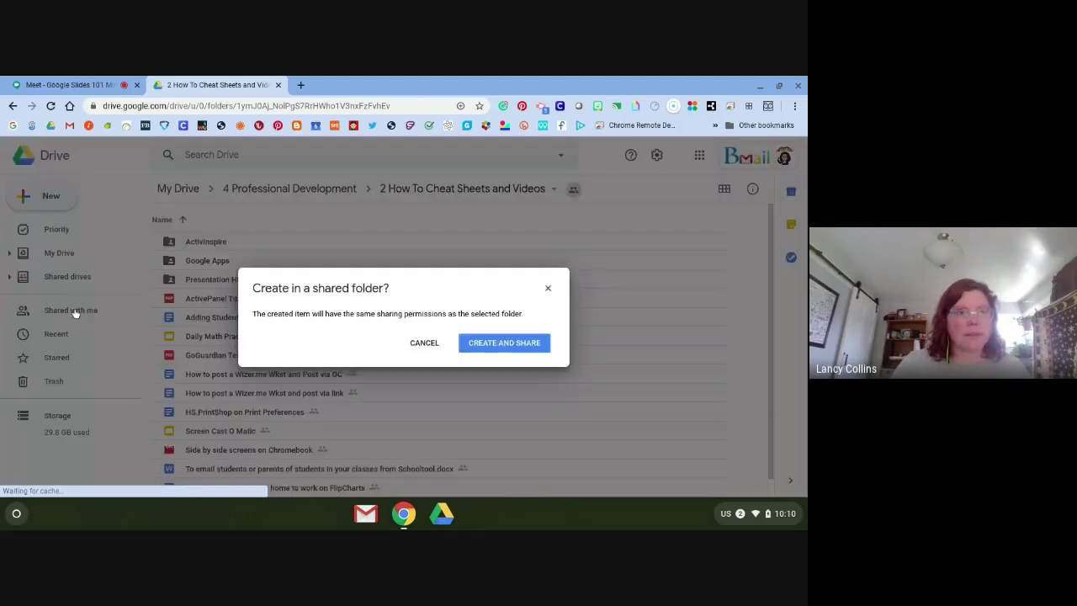
click(482, 339)
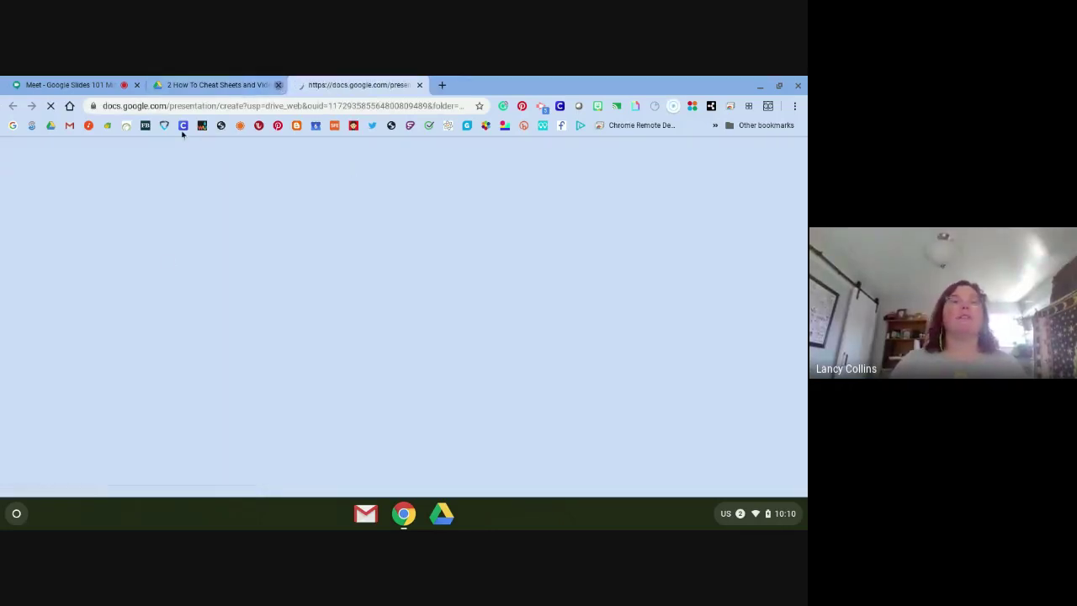
click(278, 85)
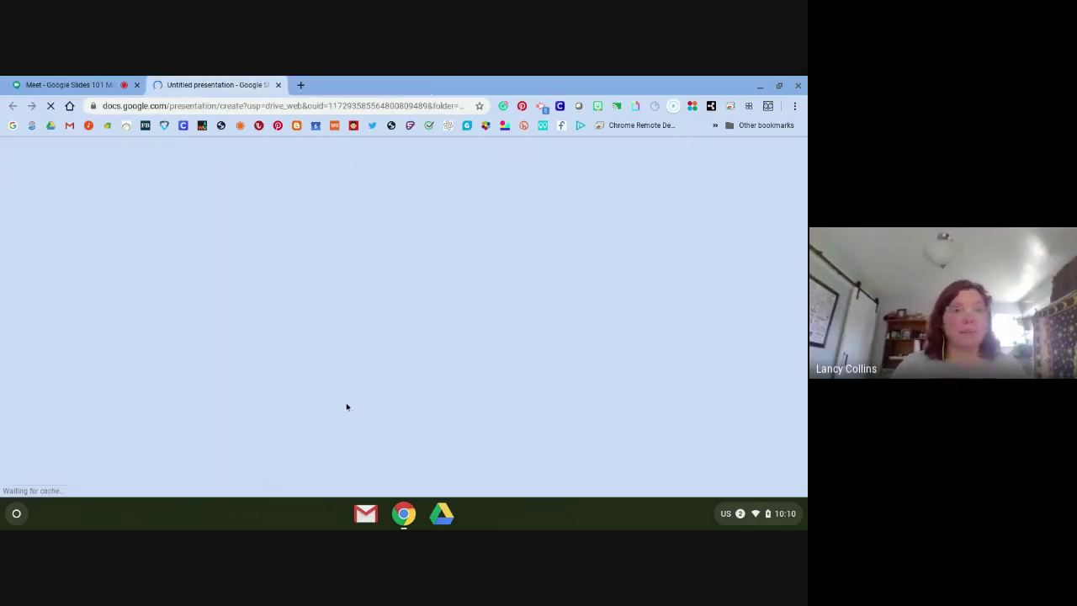
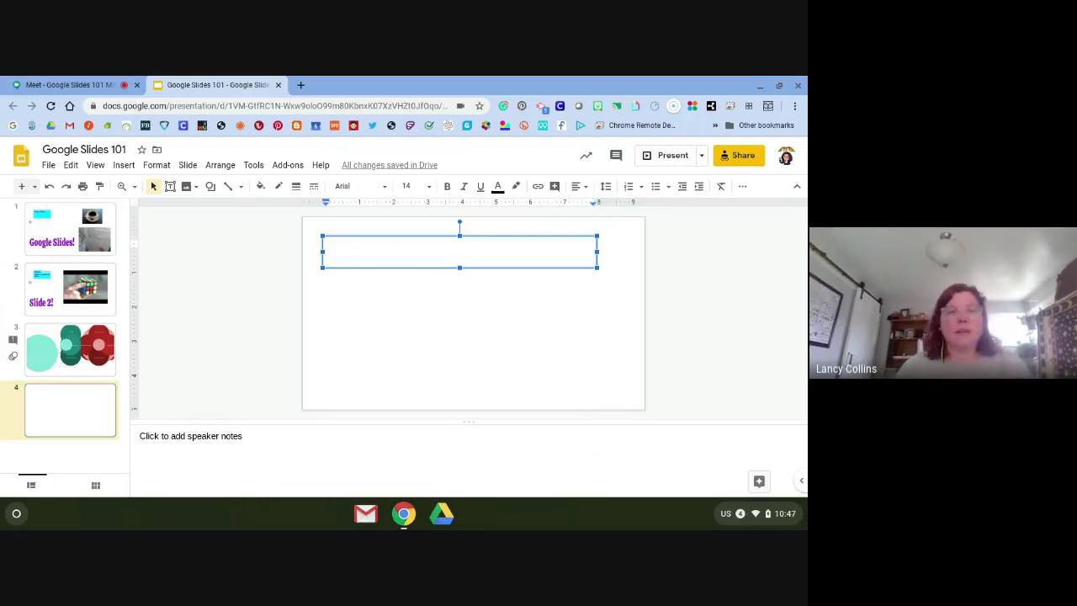
Enter "Text is great!" in slide 4's text box and place it, about 1.5 inches wide, near the slide's lower-left corner.
text(Text is great!)
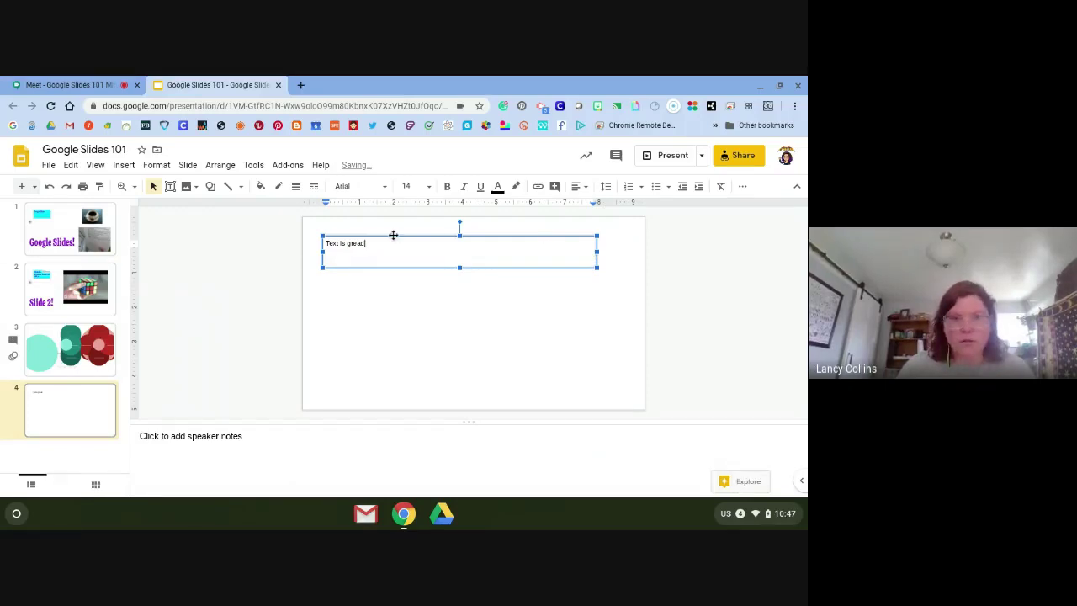
mouse_move(392, 235)
mouse_down()
mouse_move(393, 348)
mouse_move(575, 362)
mouse_move(373, 368)
mouse_up()
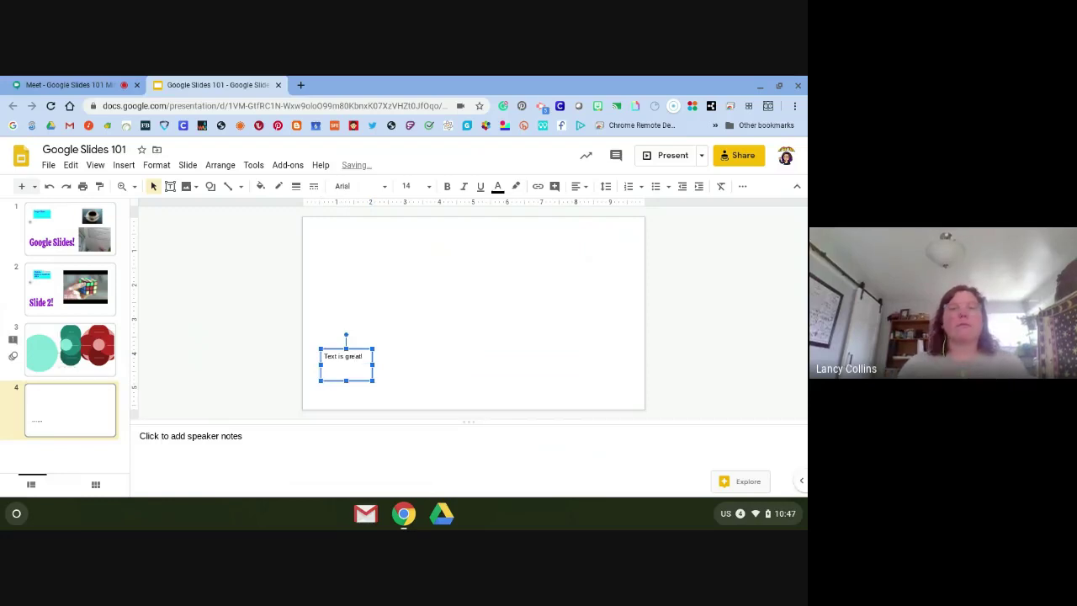
Add the line "Enter your answers in the green squares" below "Text is great!" in slide 4's text box.
click(364, 357)
key(Return)
text(E)
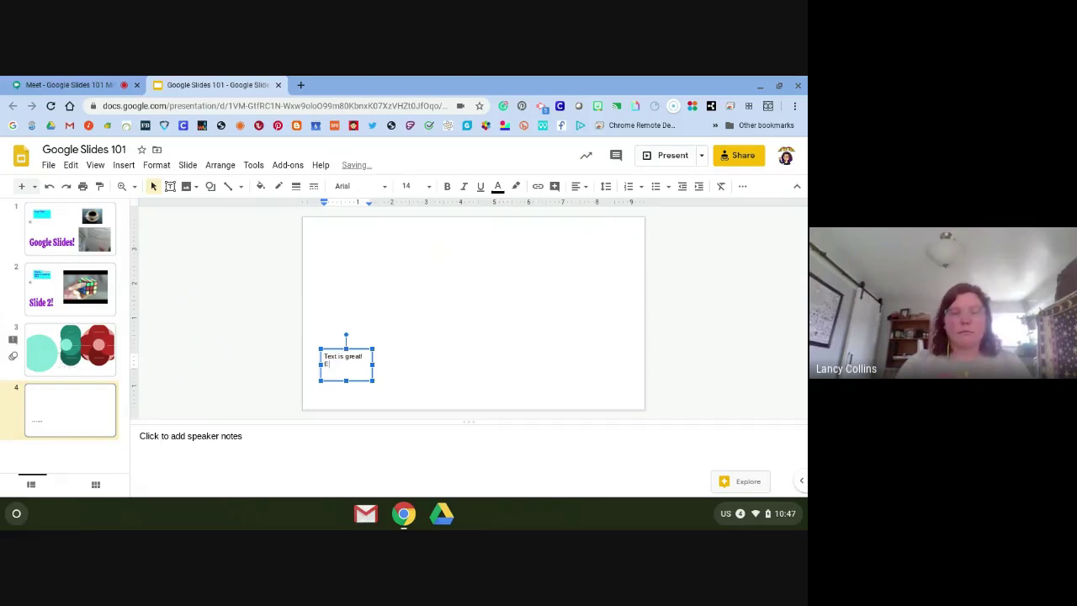
text(n)
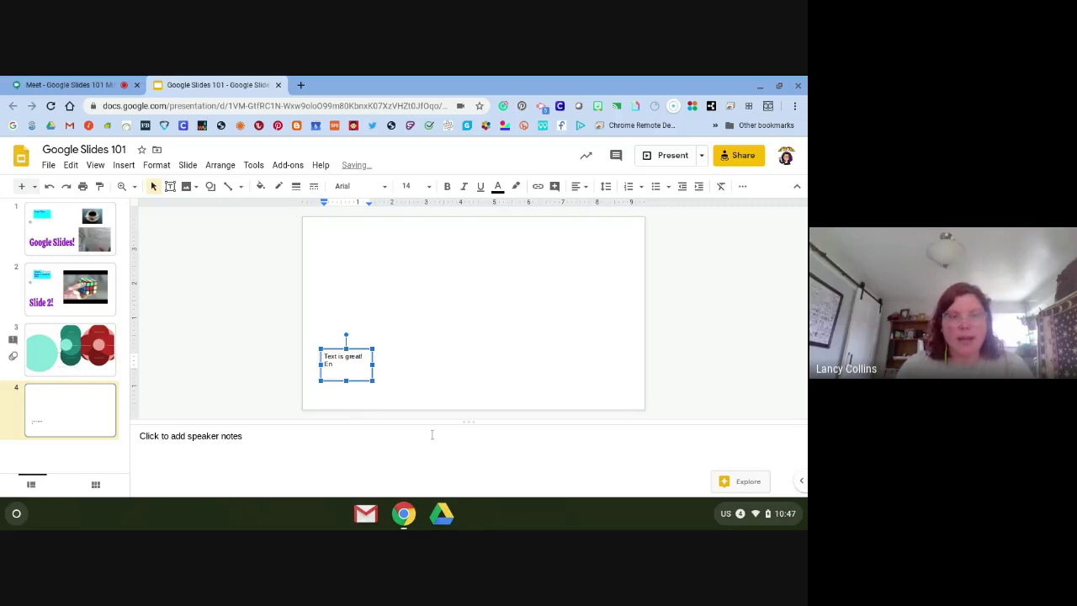
text(ter your answers in the green squares)
key(Return)
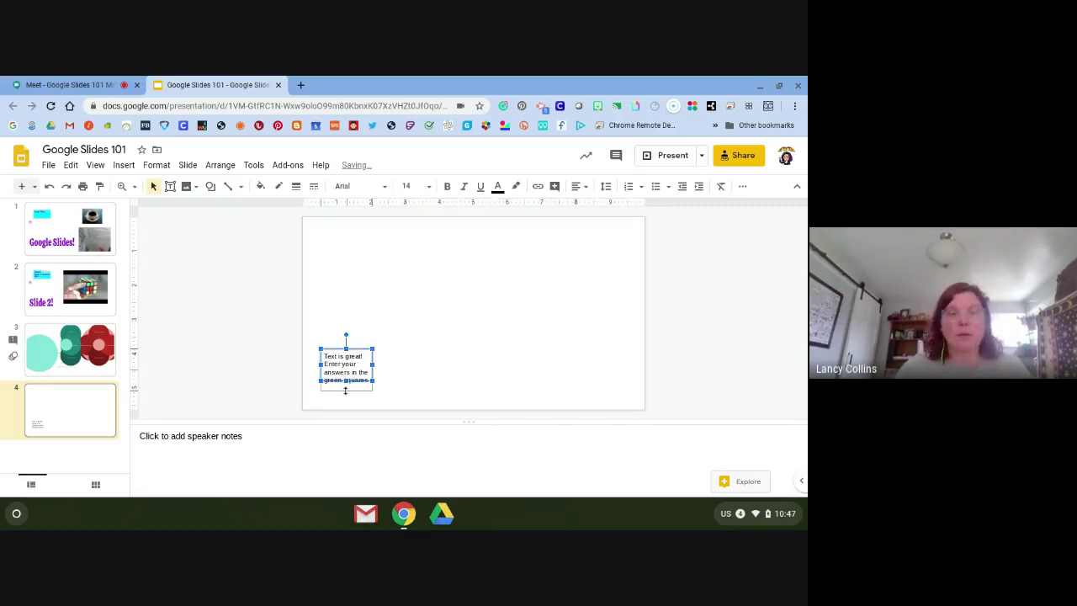
Extend slide 4's text box downward to fit all its text and fill it with solid bright green.
drag(346, 391, 346, 392)
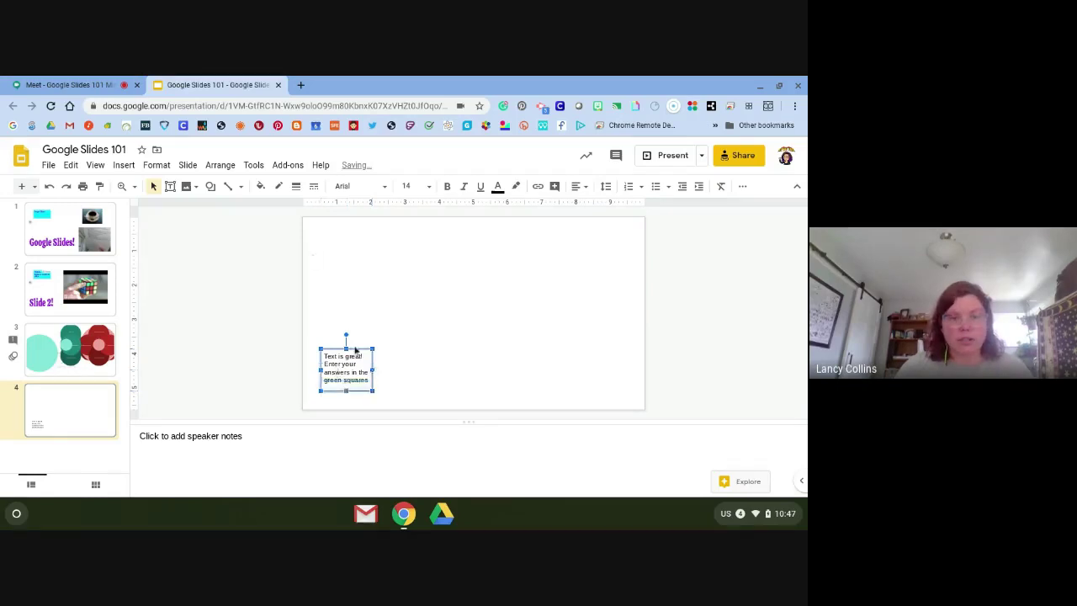
click(260, 187)
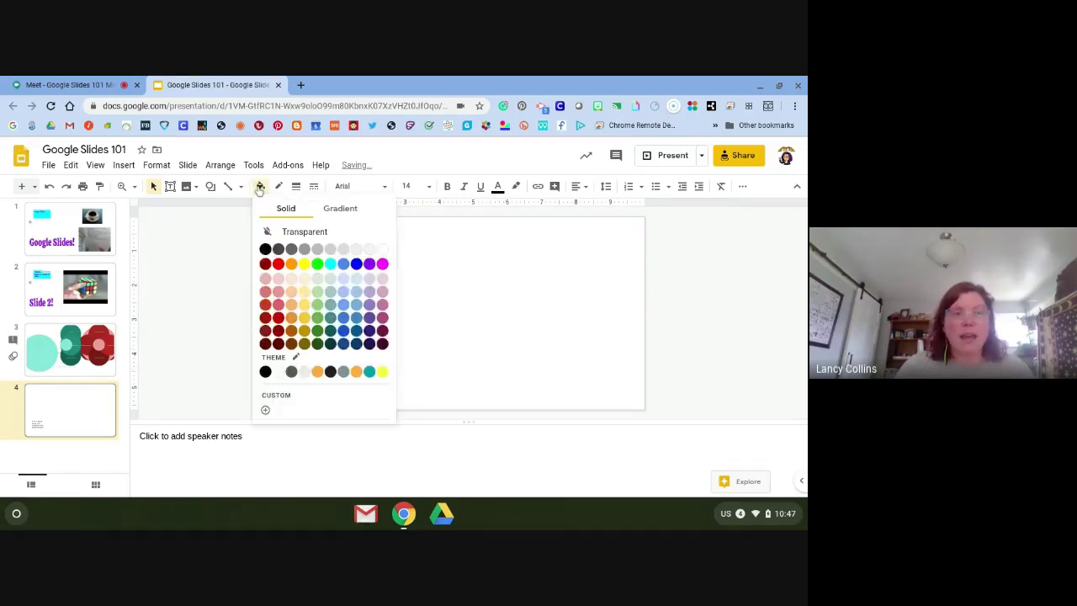
click(317, 264)
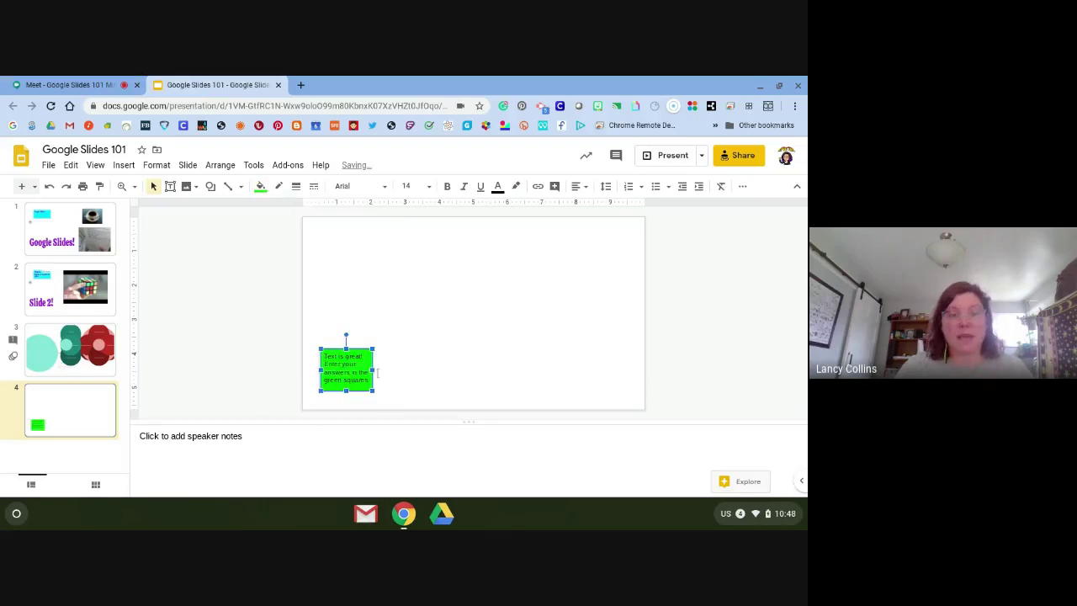
Add an empty text box about 1.25 inches wide near slide 4's upper-left corner and fill it with solid bright green.
click(327, 243)
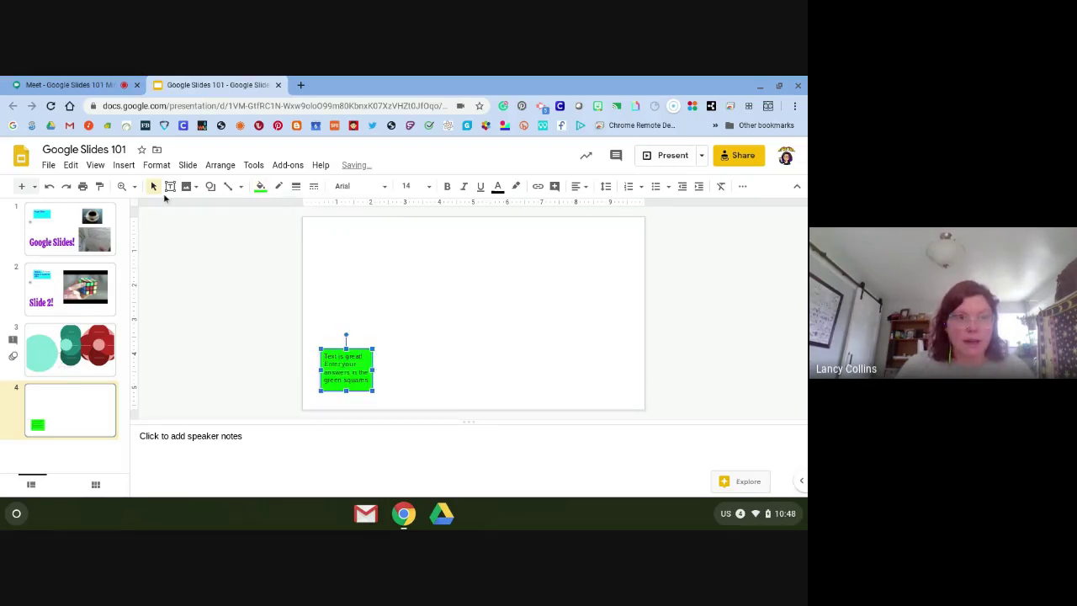
click(170, 187)
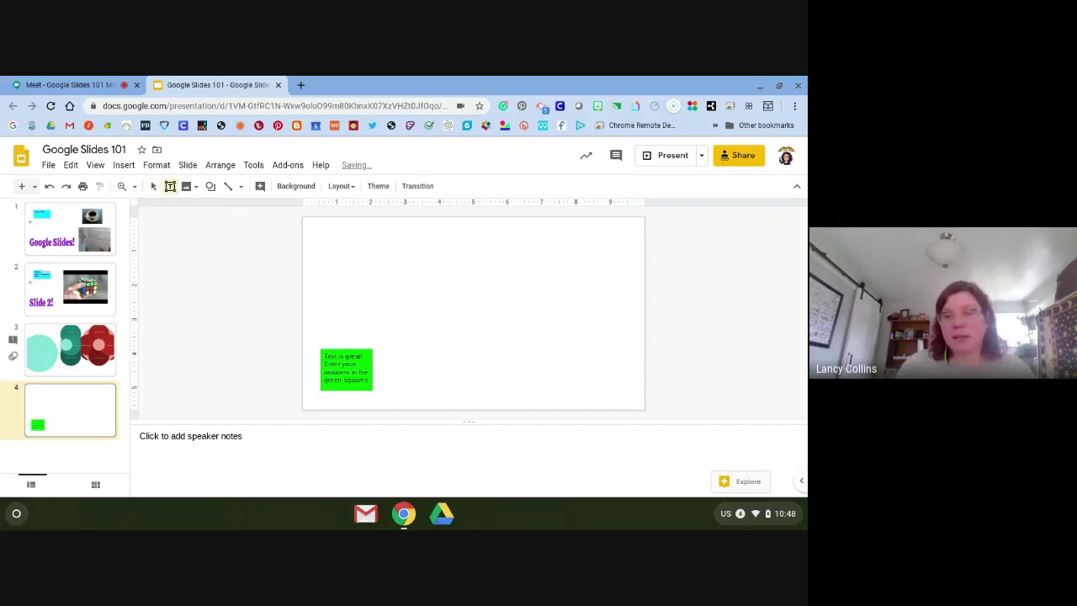
click(329, 251)
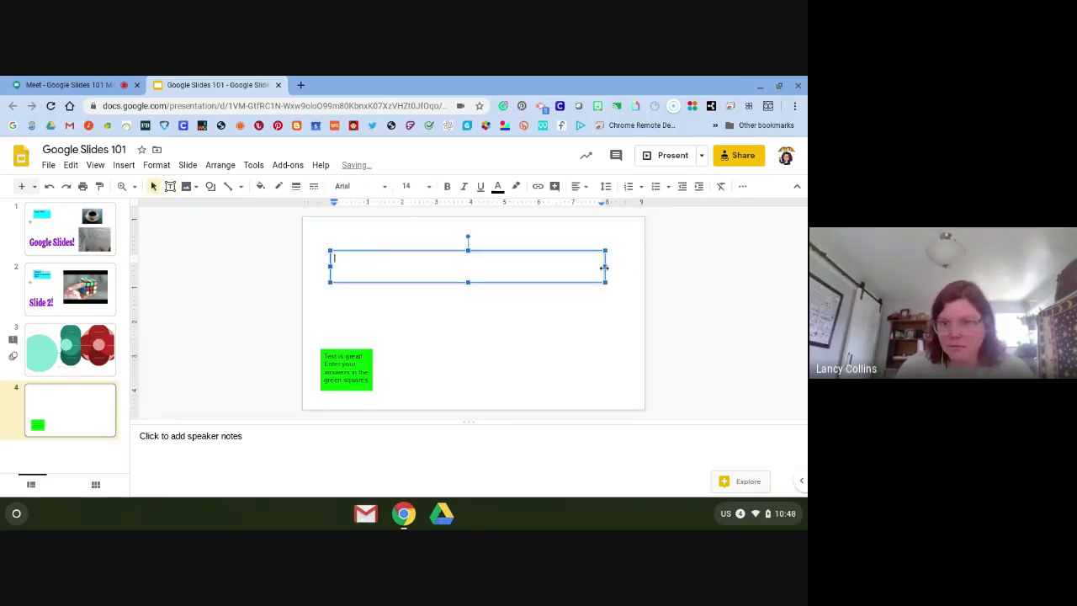
drag(602, 268, 369, 278)
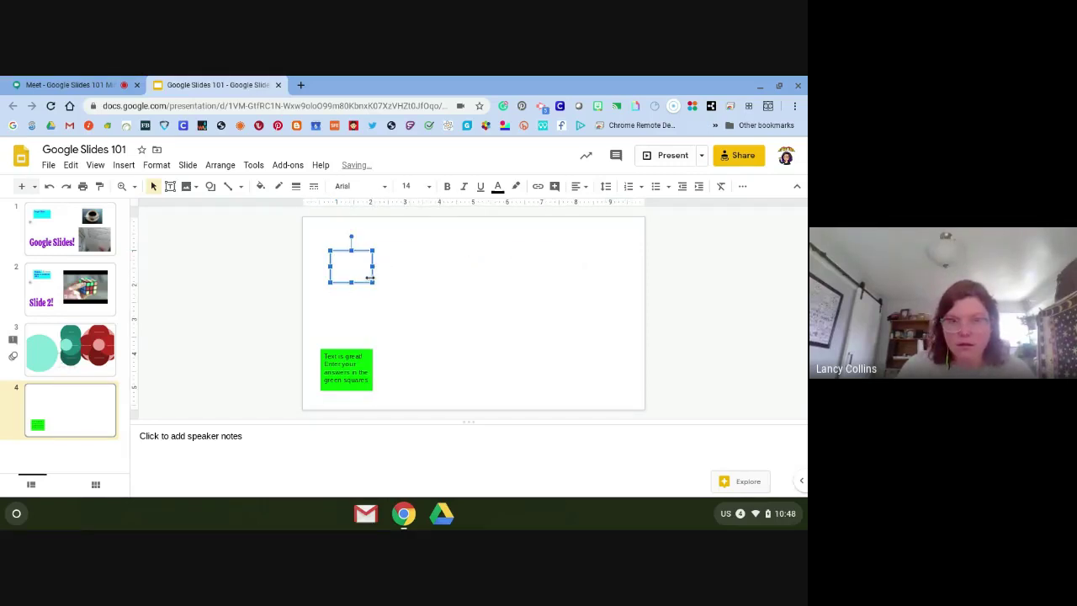
click(261, 187)
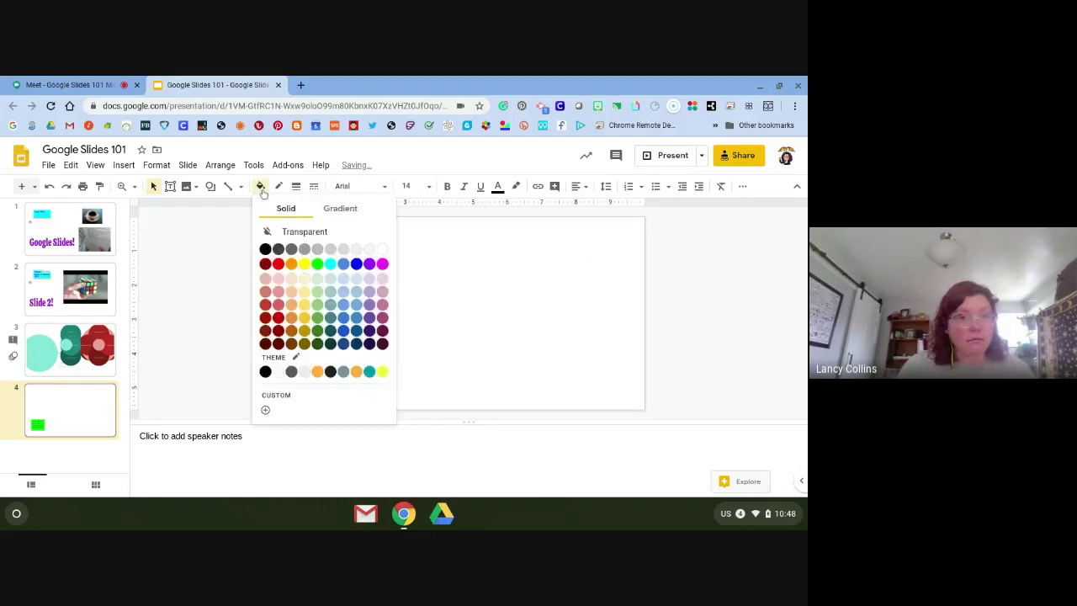
click(317, 265)
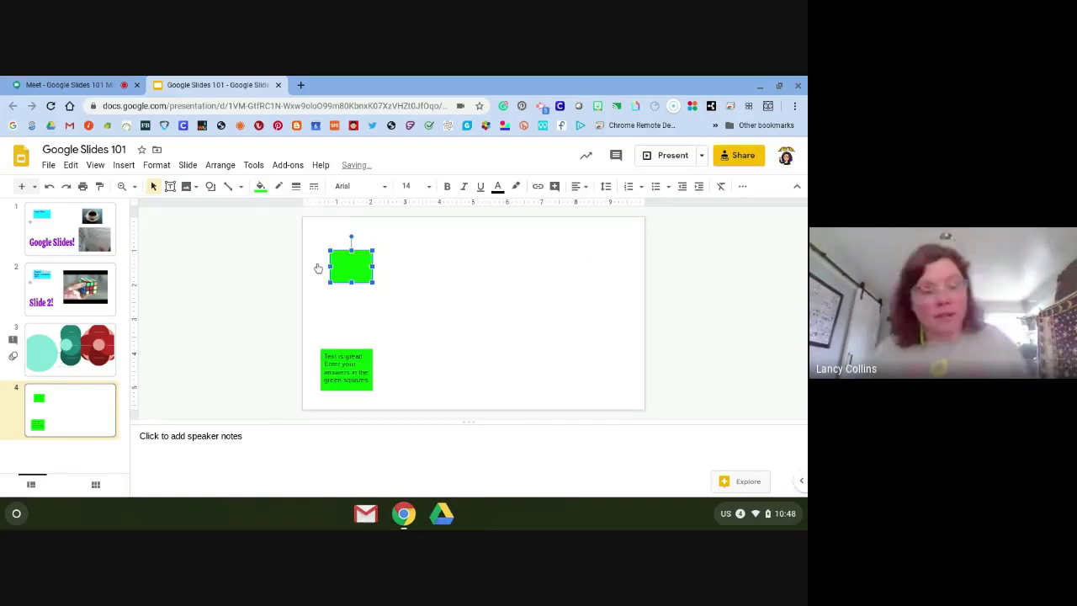
Paste two copies of the empty green box and place them level with it at slide 4's upper middle and upper right.
click(441, 309)
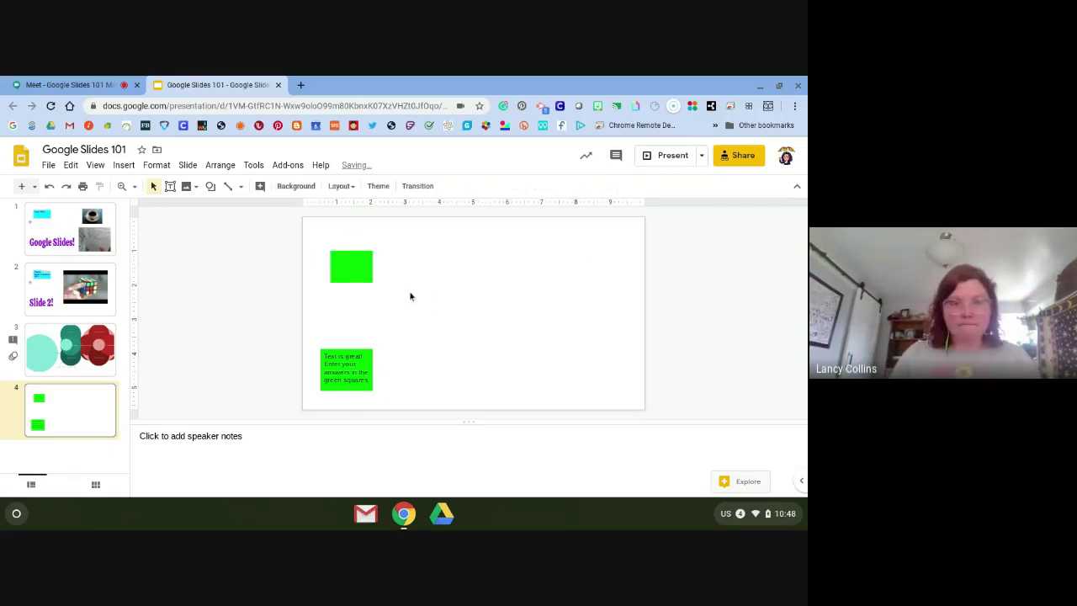
key(ctrl+v)
key(ctrl+v)
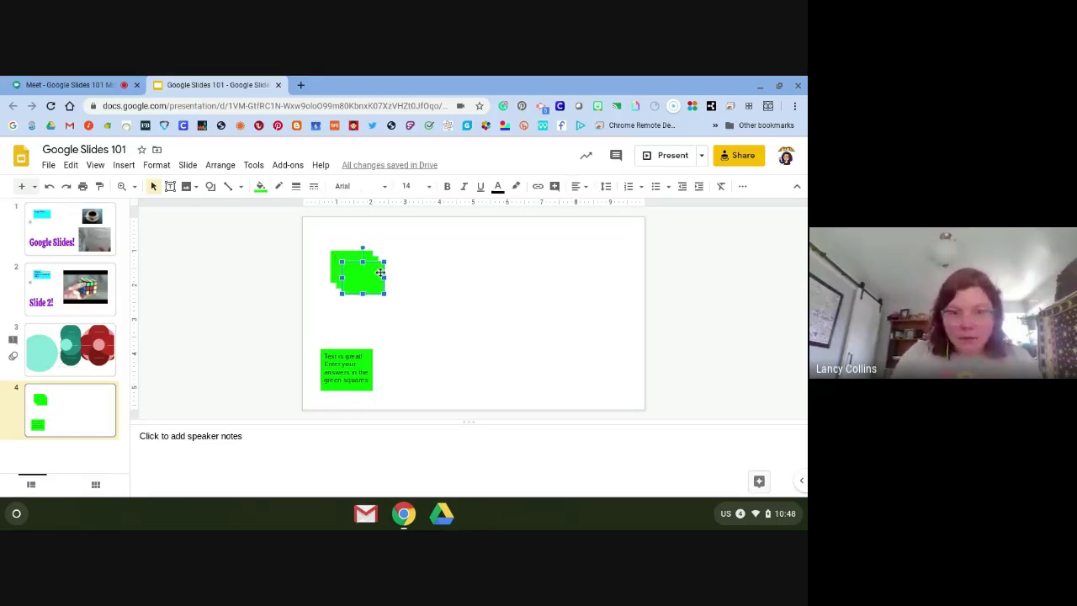
drag(381, 272, 609, 259)
drag(360, 267, 475, 266)
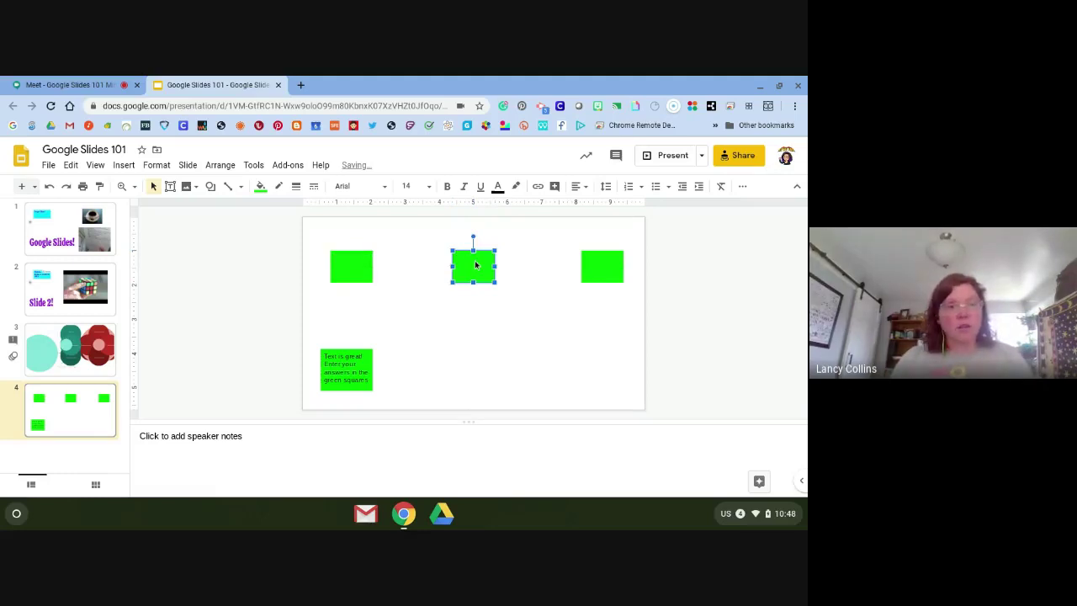
click(356, 262)
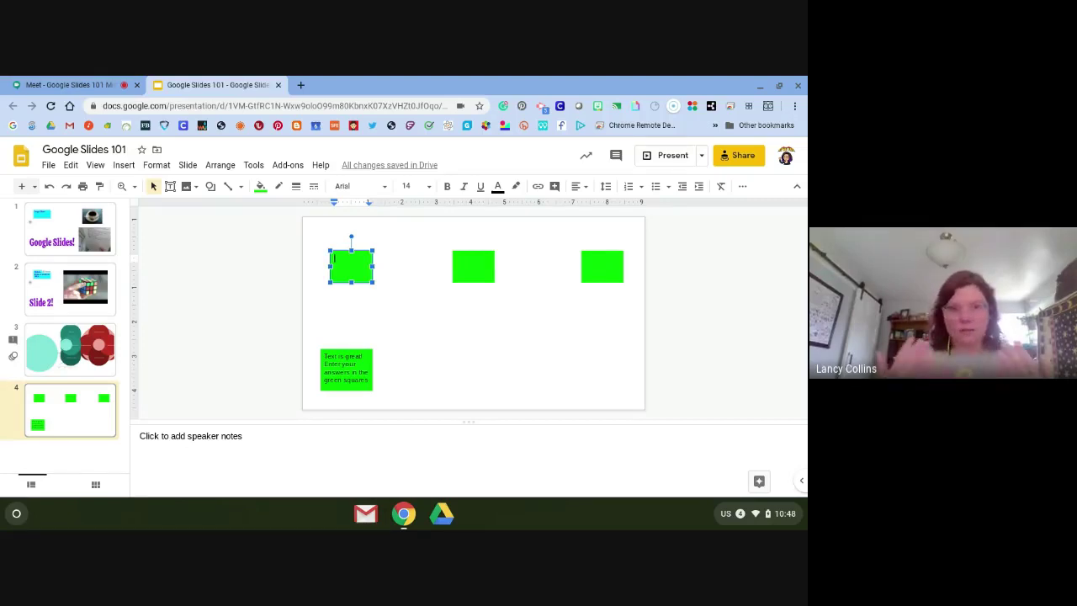
click(423, 336)
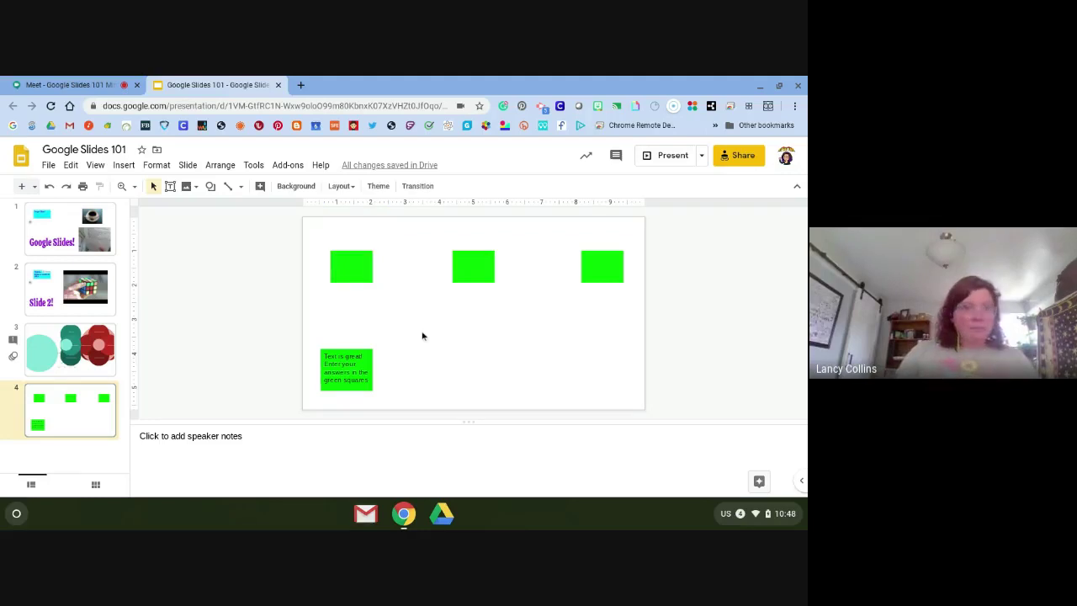
click(282, 167)
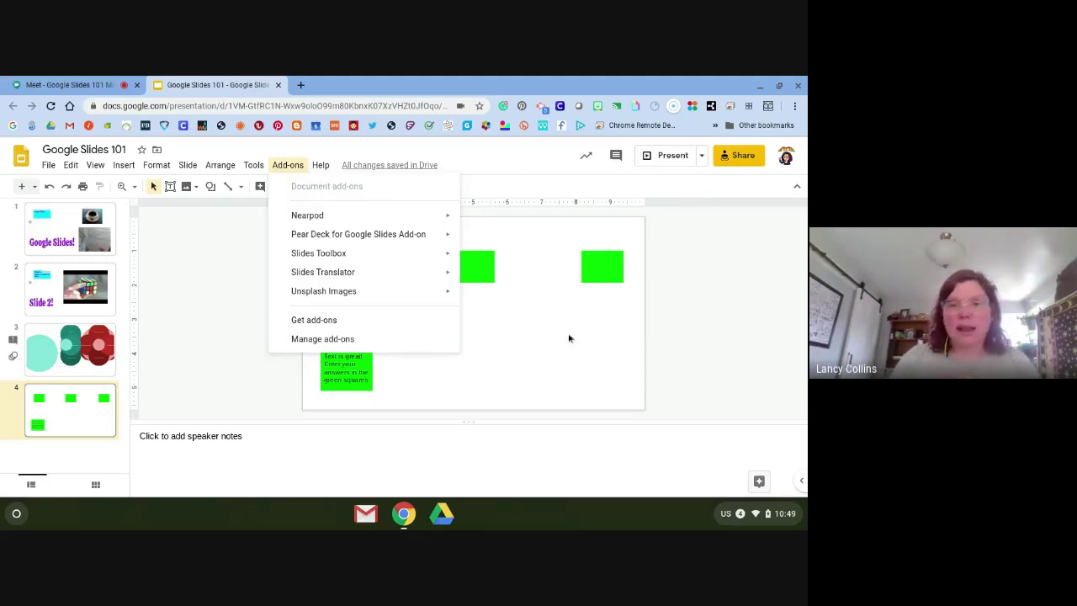
click(185, 274)
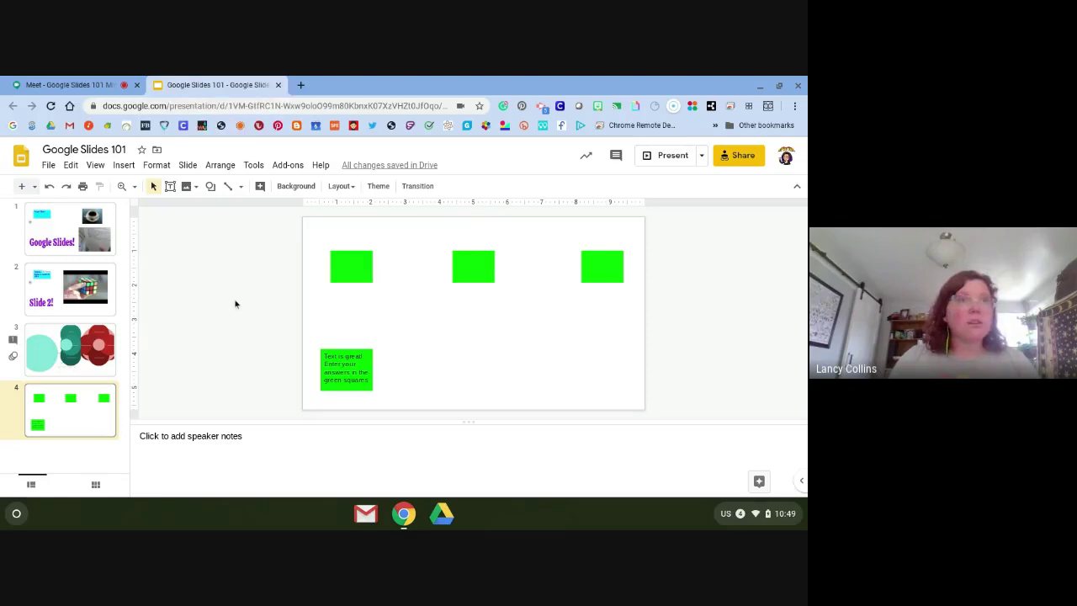
Search the web for "math aids" in a new browser tab and open Math-Aids.Com's Fractions Worksheets page.
click(300, 87)
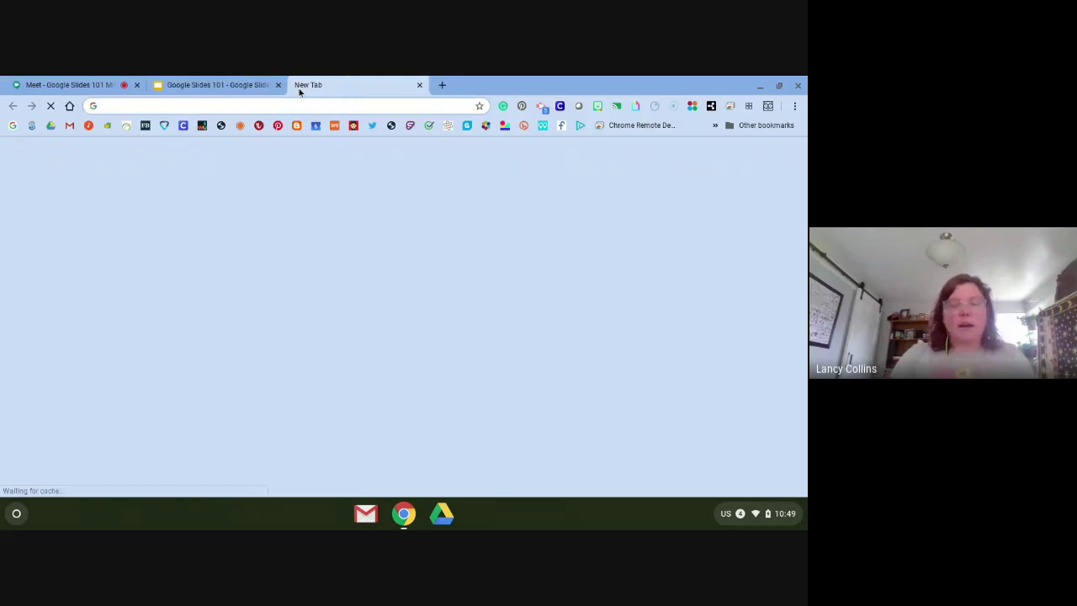
text(math )
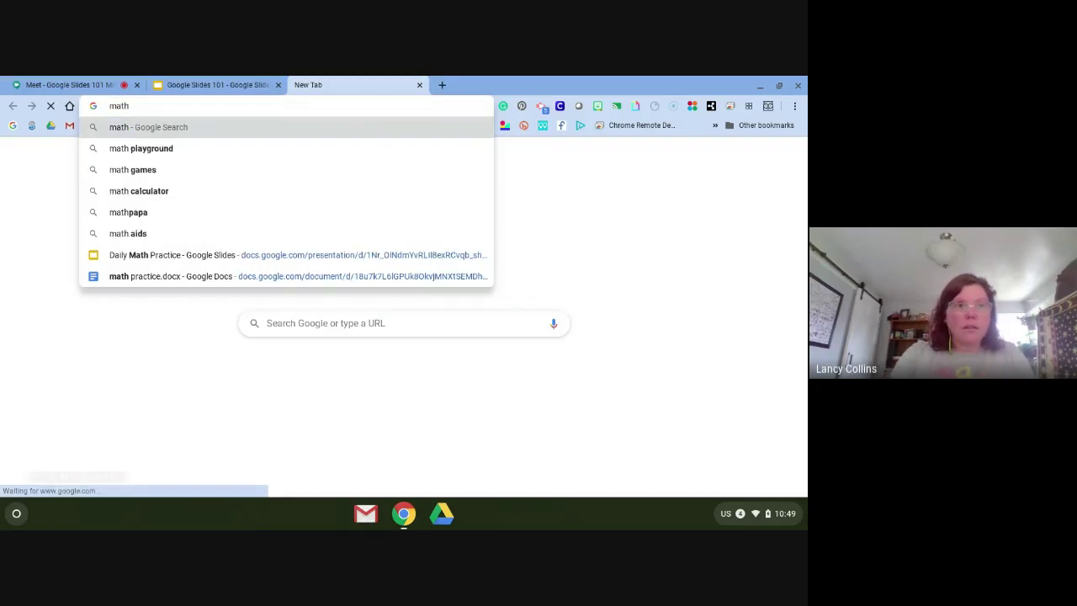
text(aid)
key(Return)
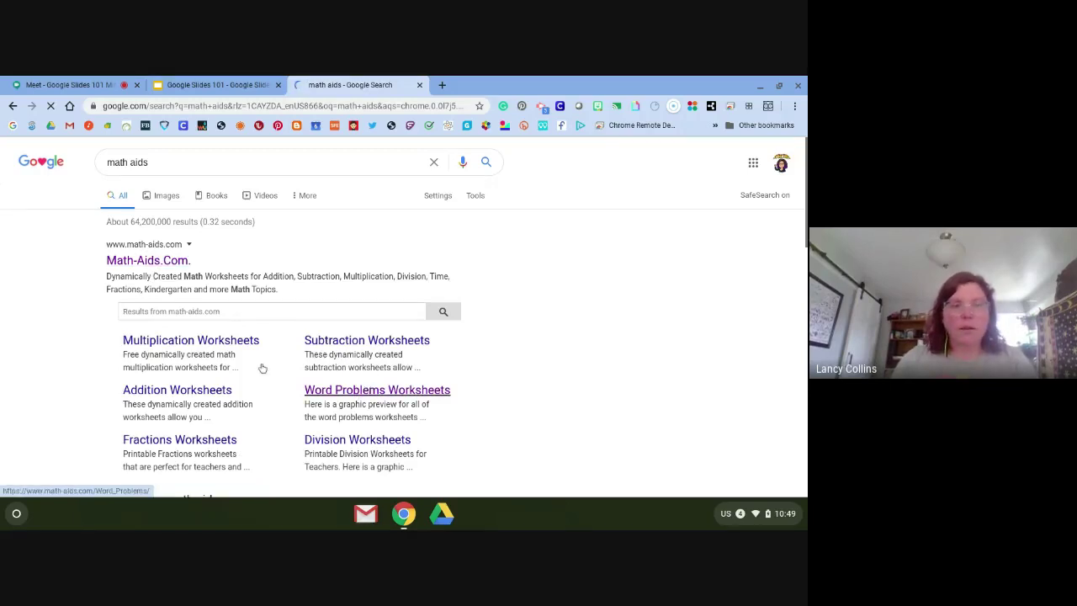
click(158, 442)
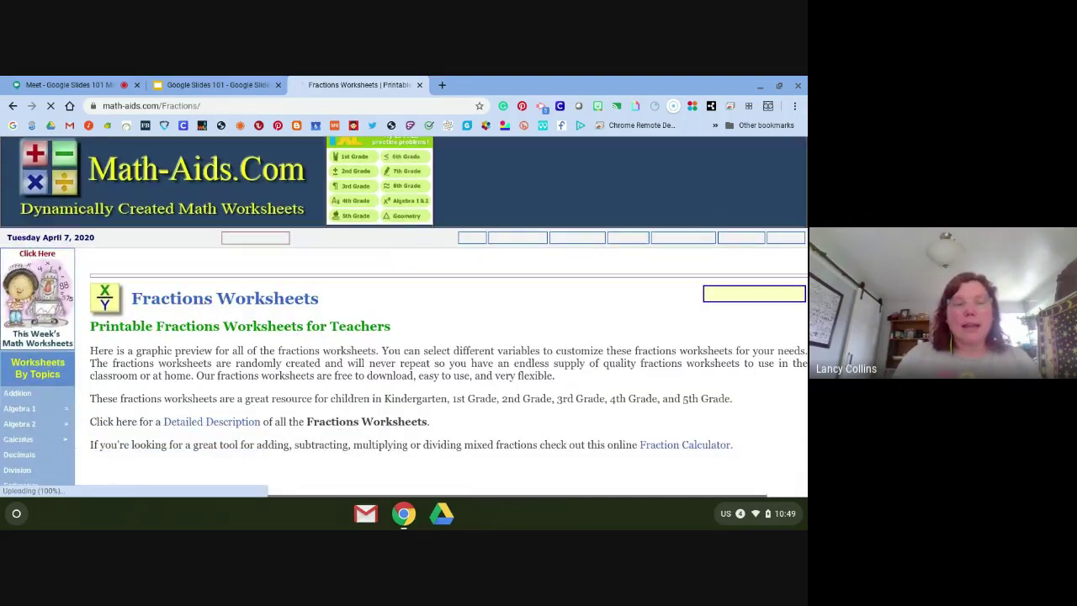
Open the Visual Fraction Worksheets page, examine its denominator, image type and answer page options, and return to the fractions overview.
scroll(404, 336, down, 3)
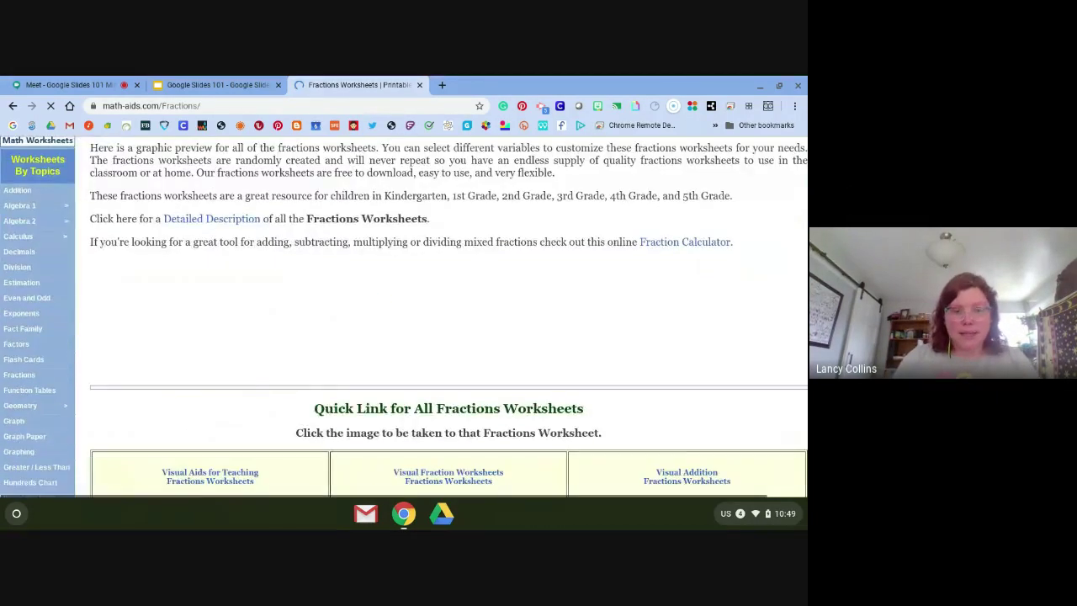
scroll(160, 441, down, 5)
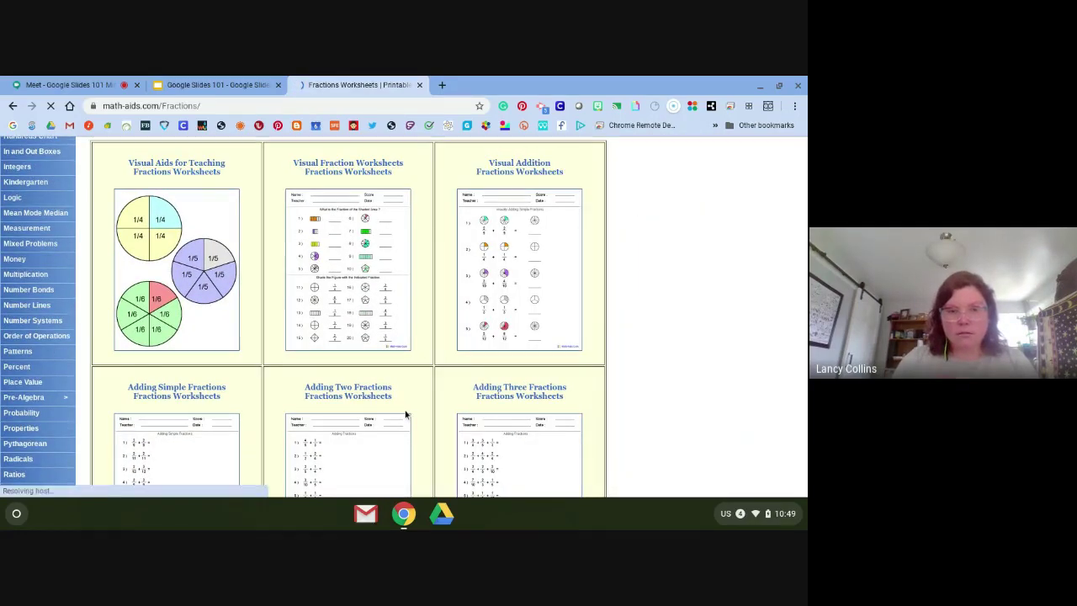
scroll(405, 414, down, 3)
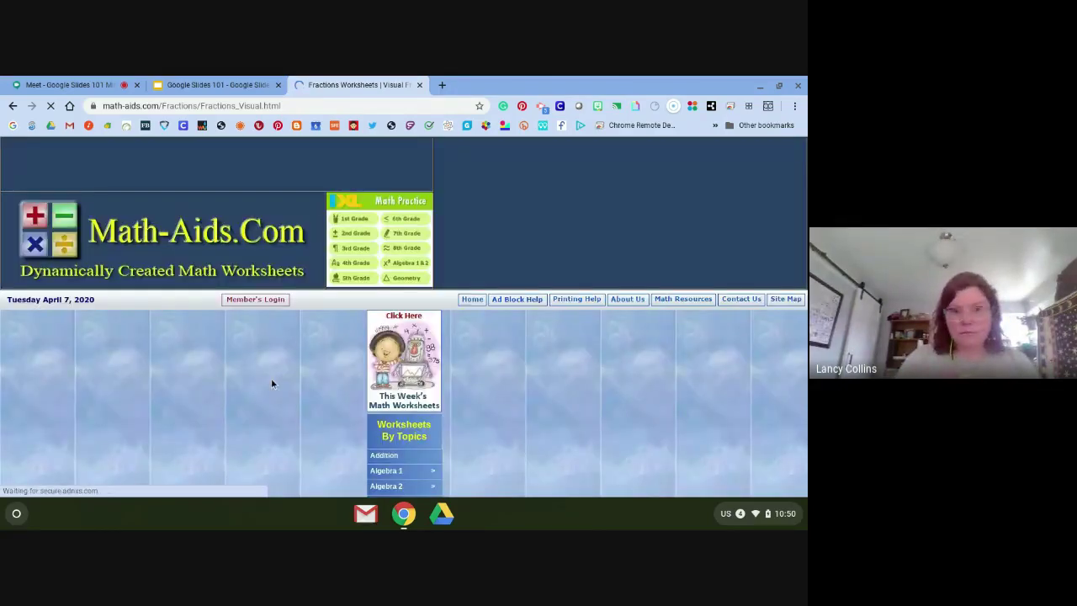
scroll(271, 383, down, 1)
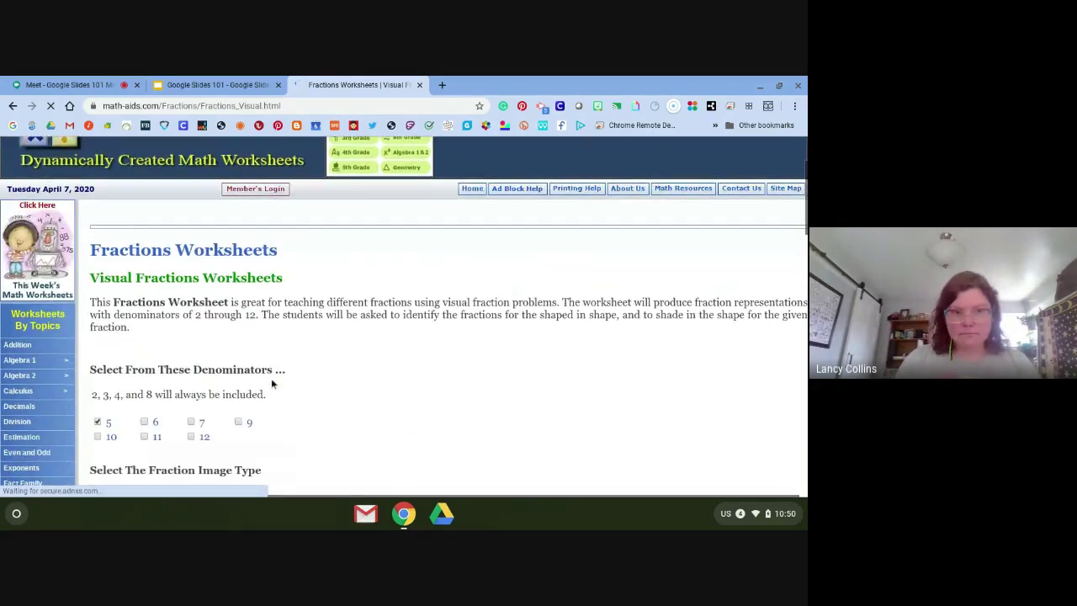
scroll(271, 383, down, 3)
scroll(271, 383, down, 2)
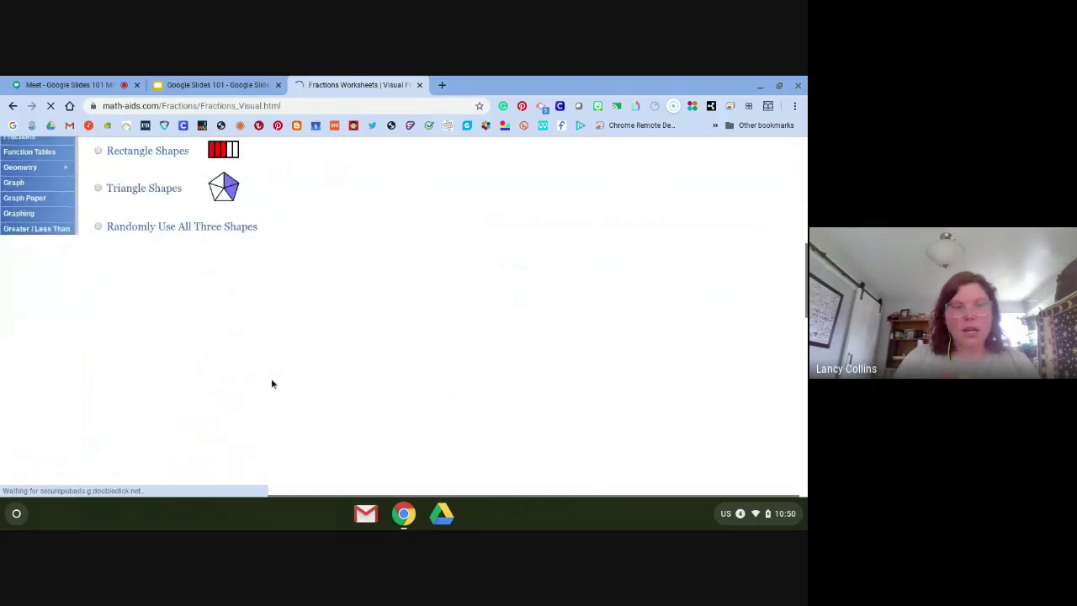
scroll(271, 383, down, 5)
scroll(271, 378, down, 2)
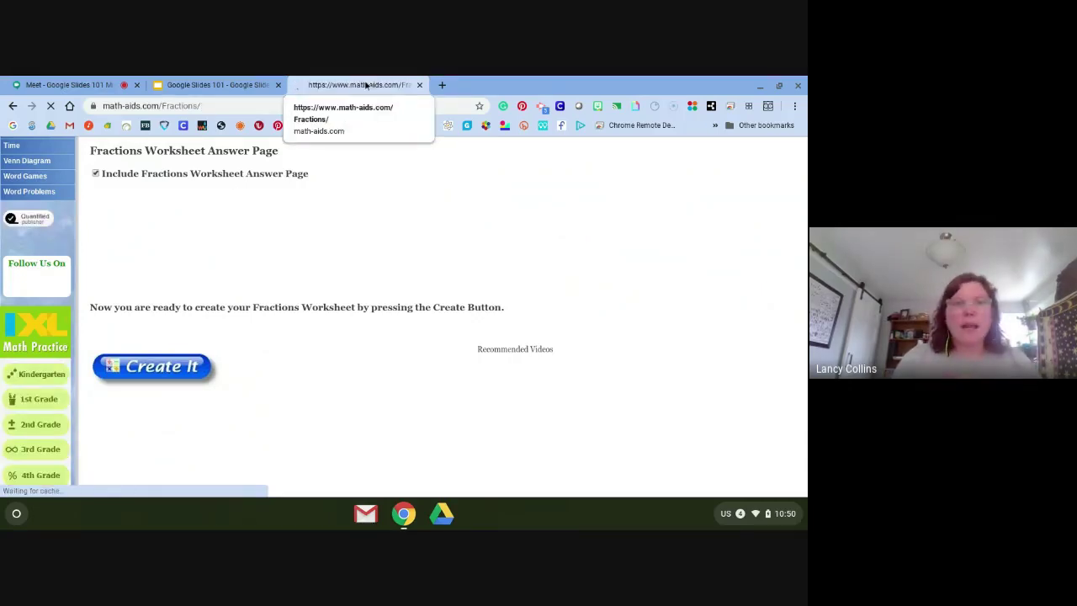
Separate the Google Slides 101 presentation into its own window and arrange it side by side with the Math-Aids fractions page.
click(200, 82)
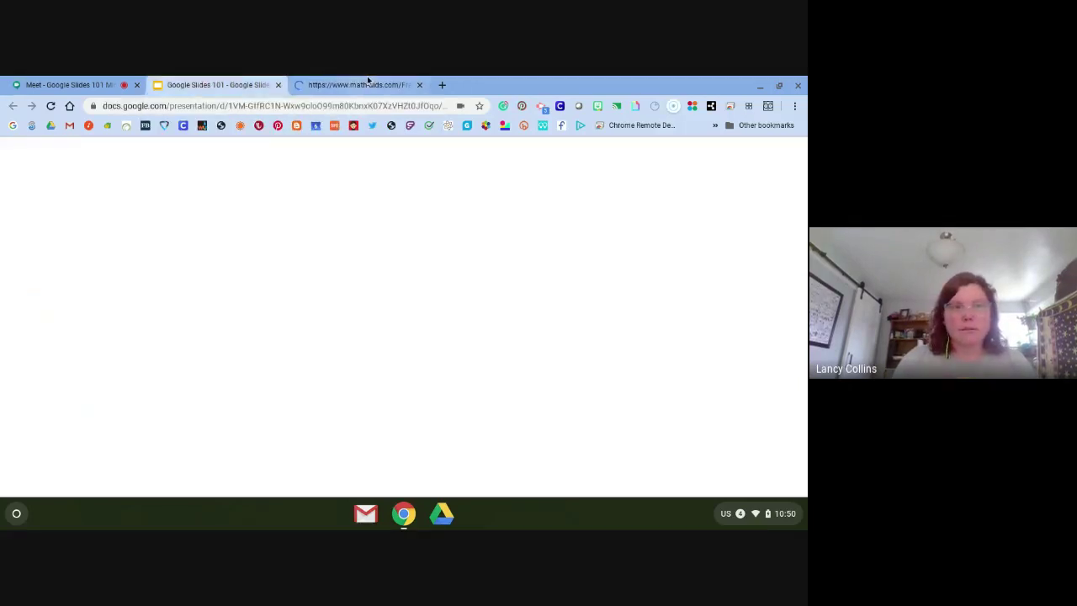
mouse_move(240, 84)
mouse_down()
mouse_move(238, 123)
mouse_move(238, 82)
mouse_up()
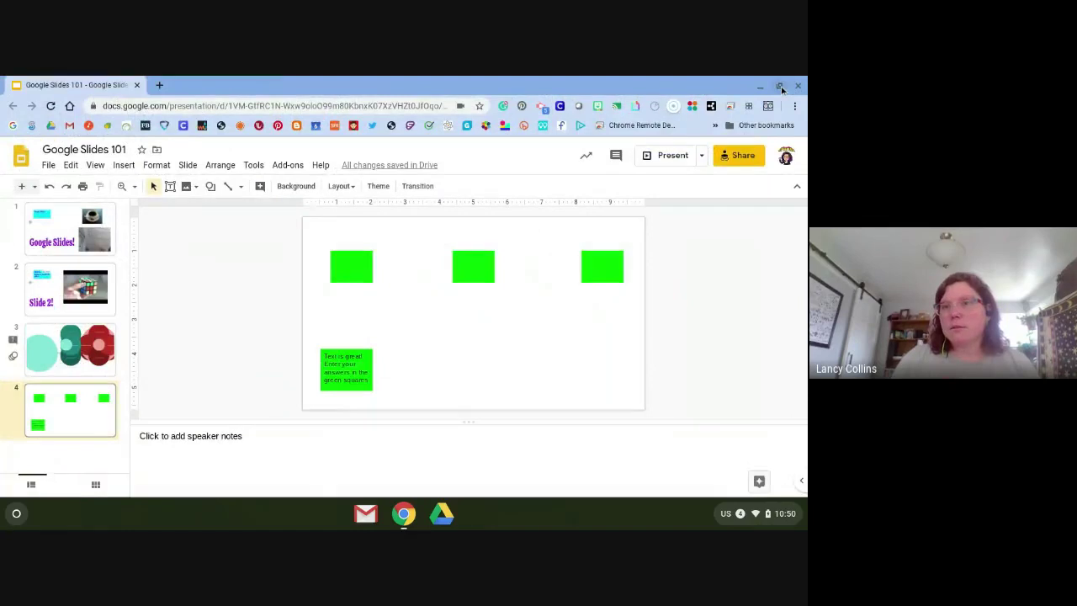
click(781, 89)
click(781, 88)
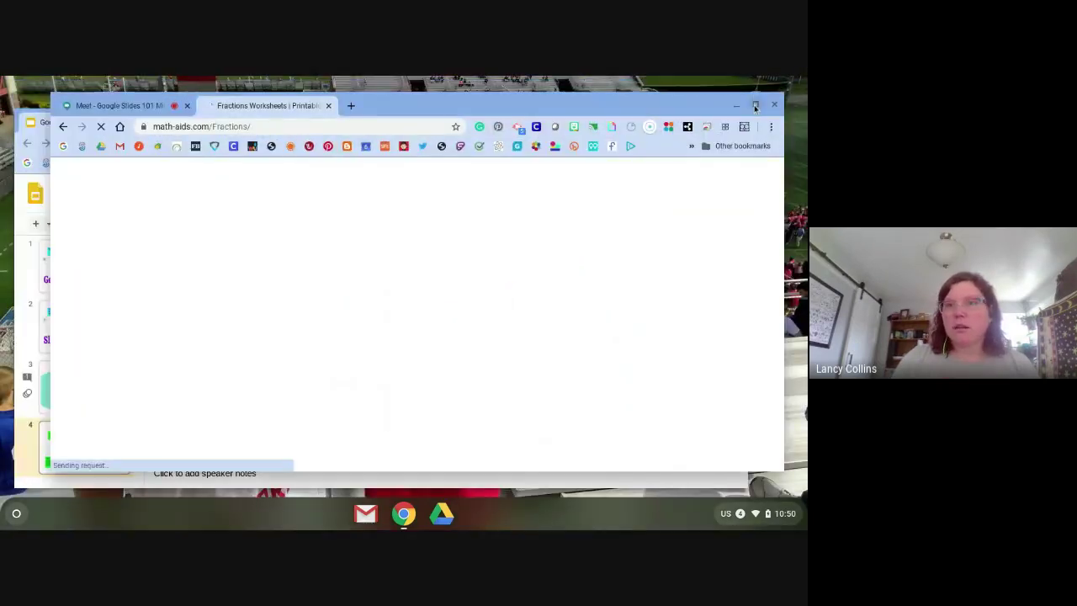
drag(755, 107, 778, 111)
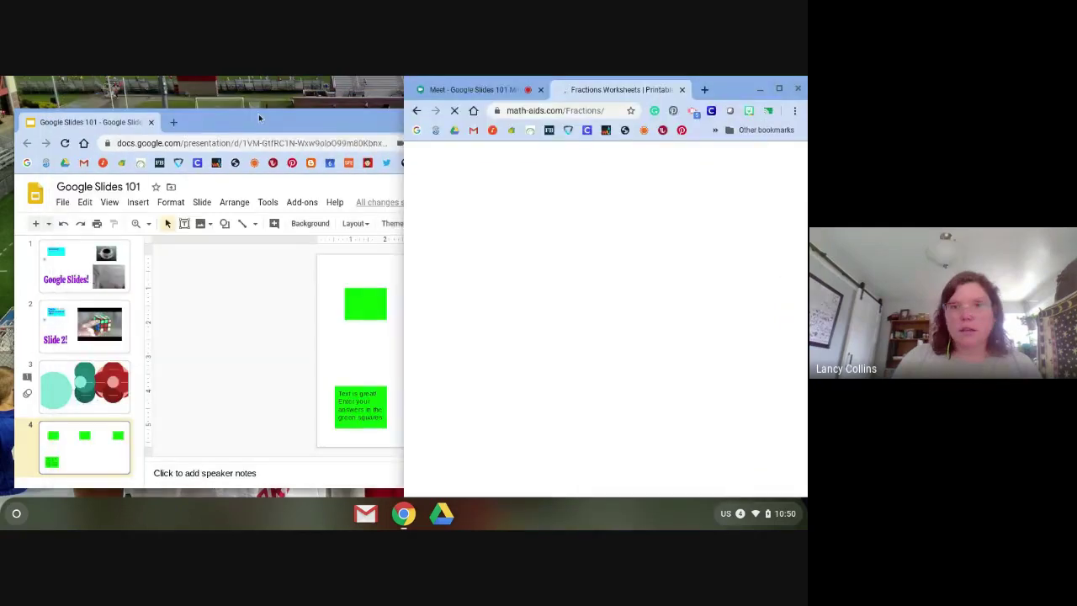
drag(717, 123, 700, 122)
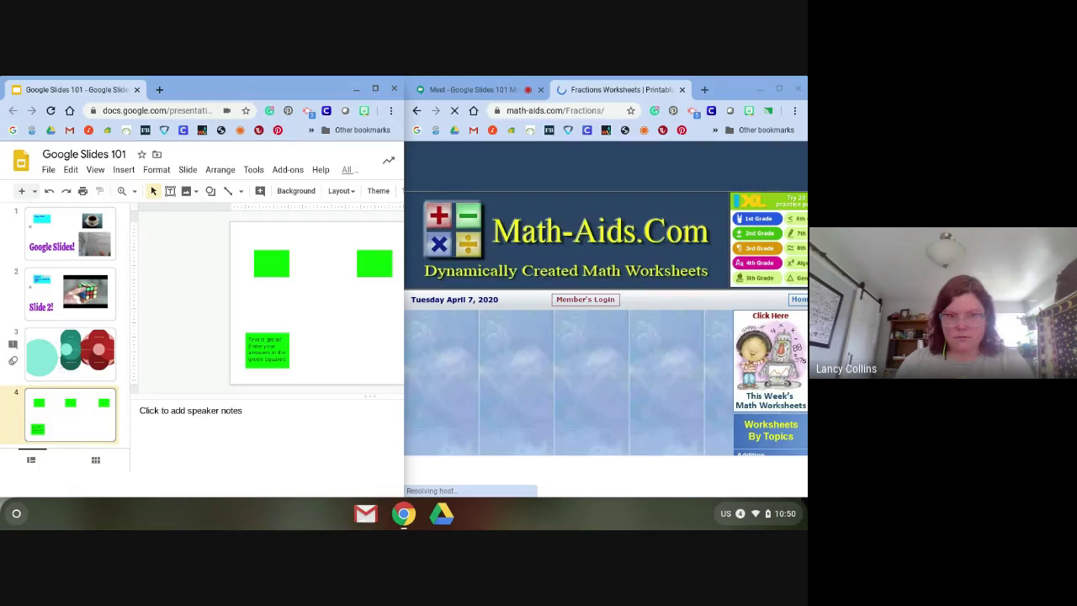
Capture a partial screenshot around the fifths circle in Math-Aids' Visual Aids for Teaching preview and paste it onto slide 4.
scroll(606, 298, down, 2)
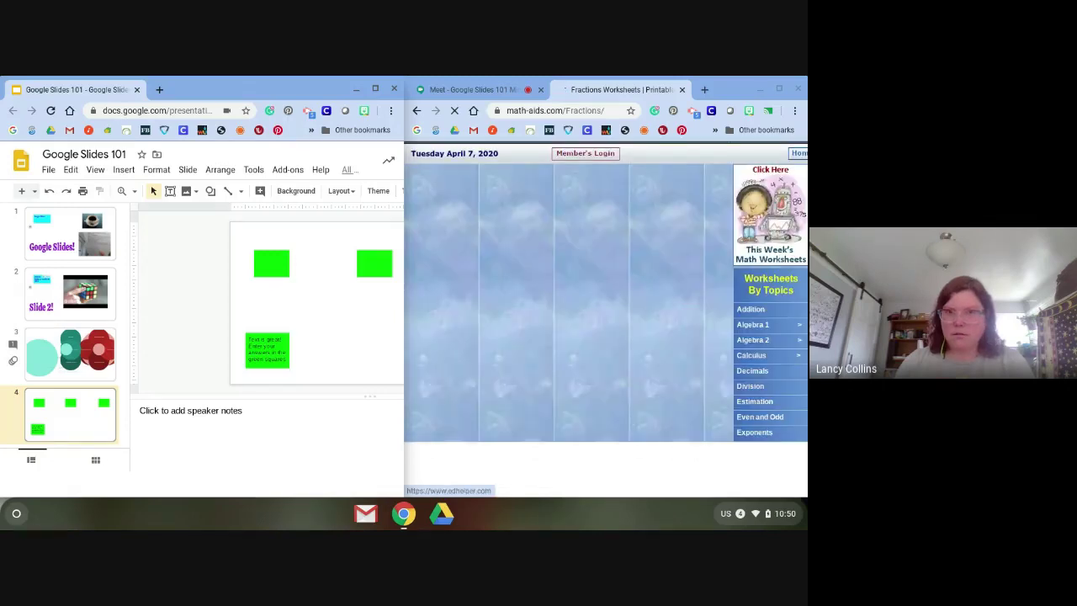
scroll(606, 298, down, 5)
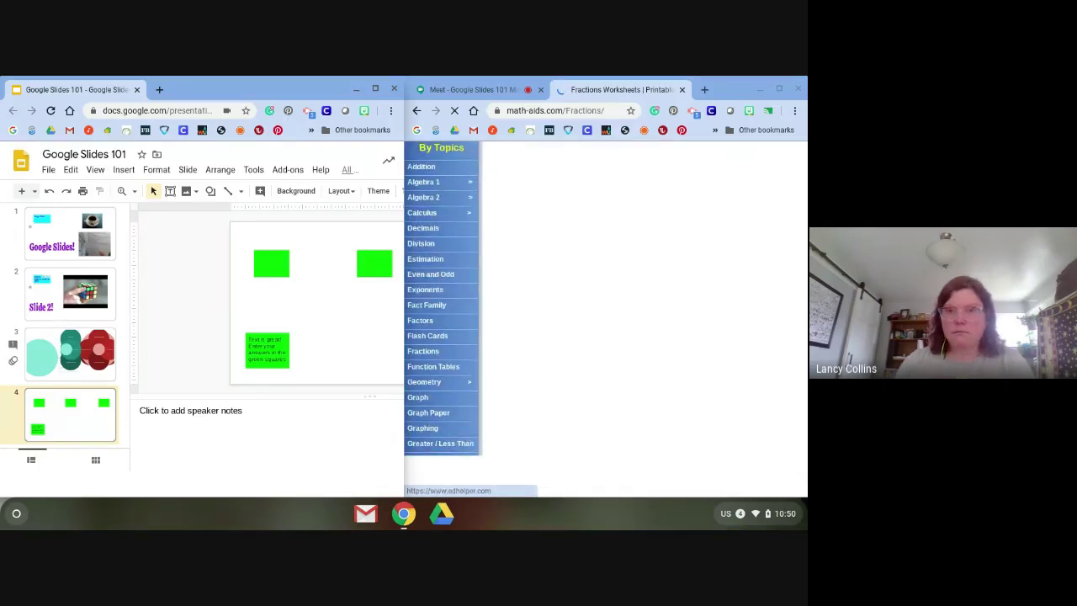
scroll(606, 299, down, 3)
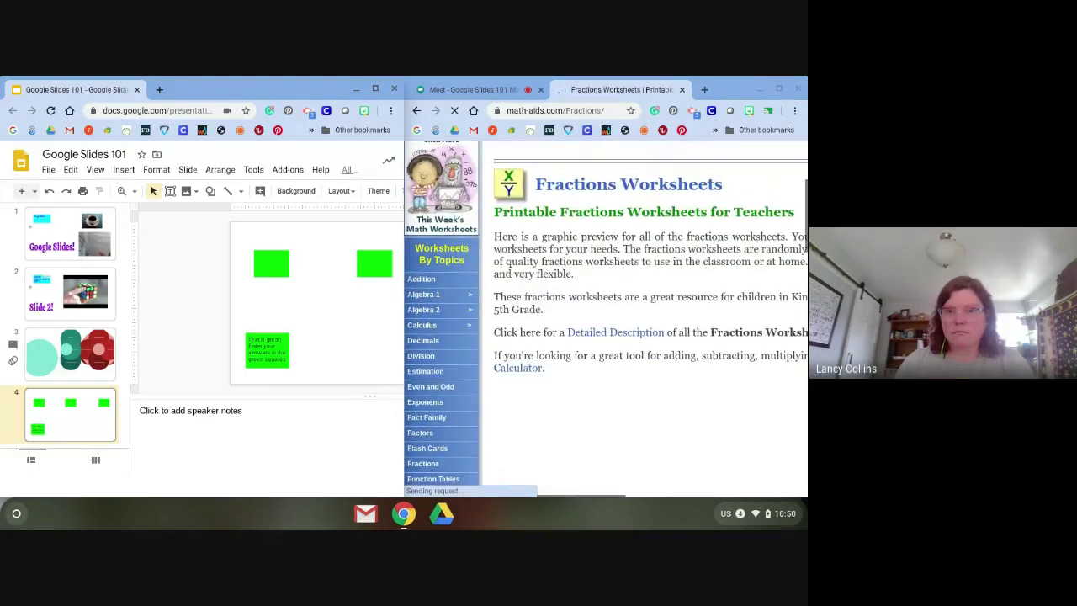
scroll(606, 298, down, 5)
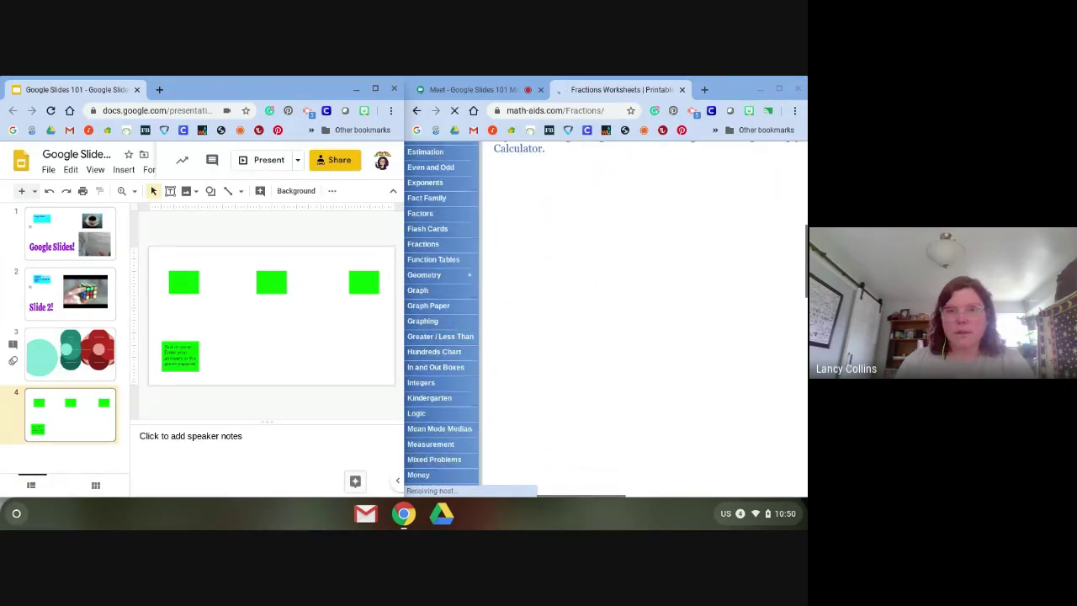
scroll(606, 319, down, 2)
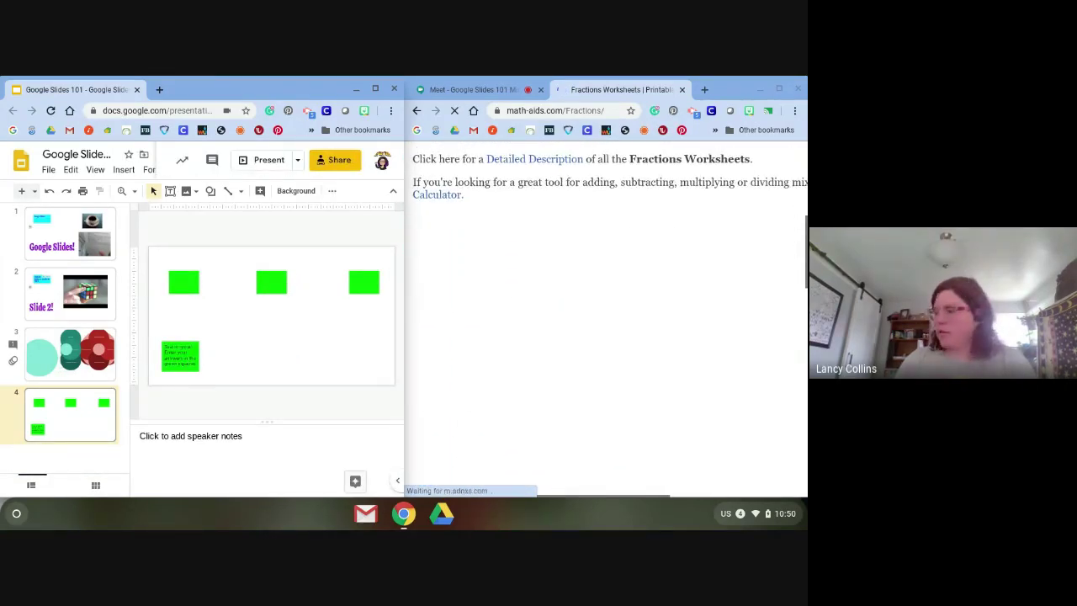
scroll(606, 320, down, 3)
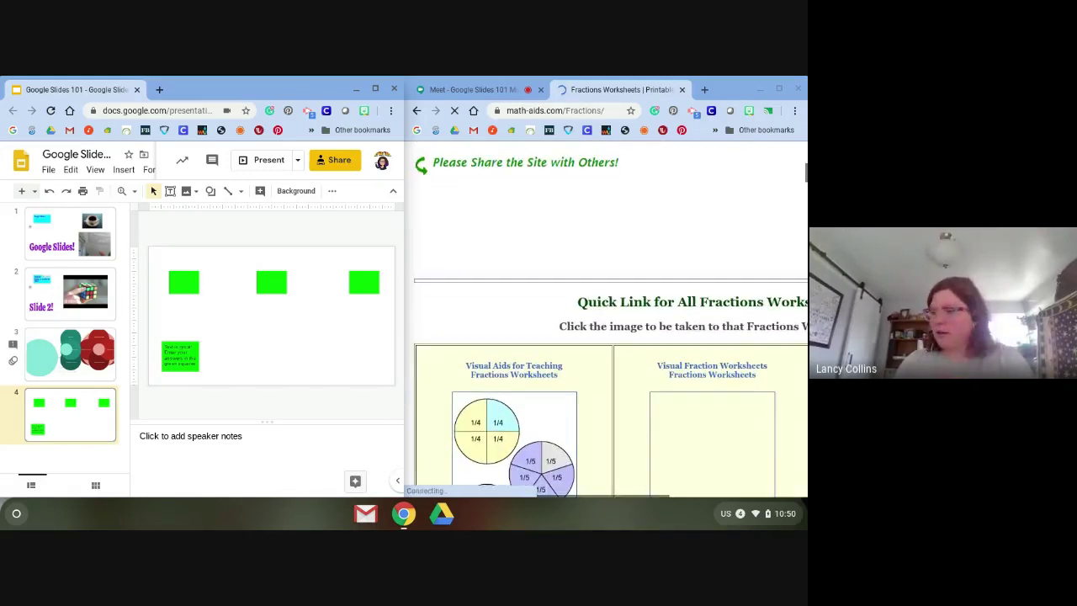
scroll(606, 336, down, 4)
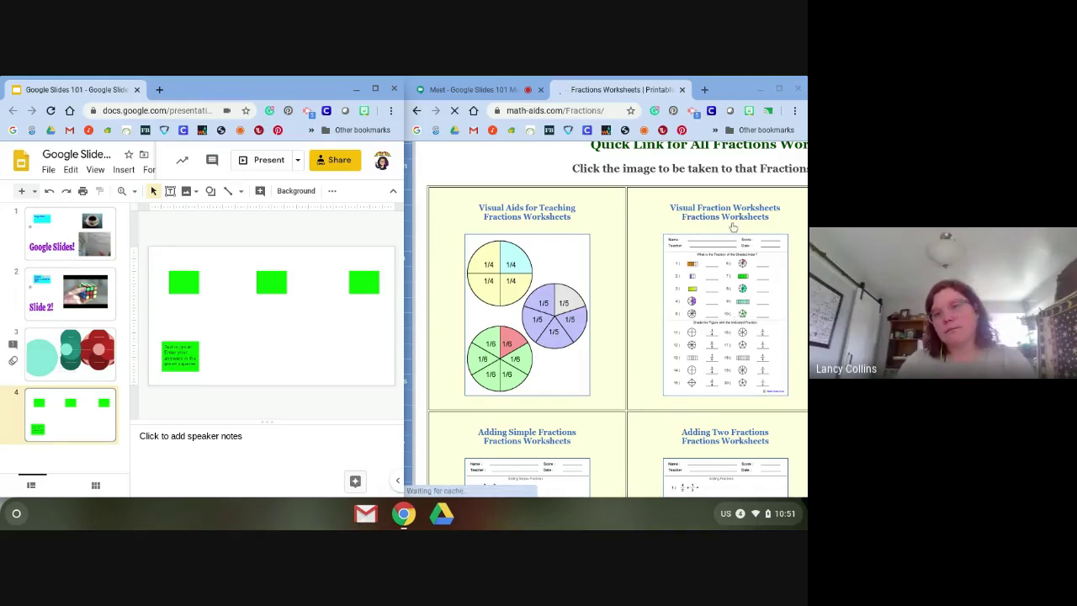
scroll(707, 295, down, 1)
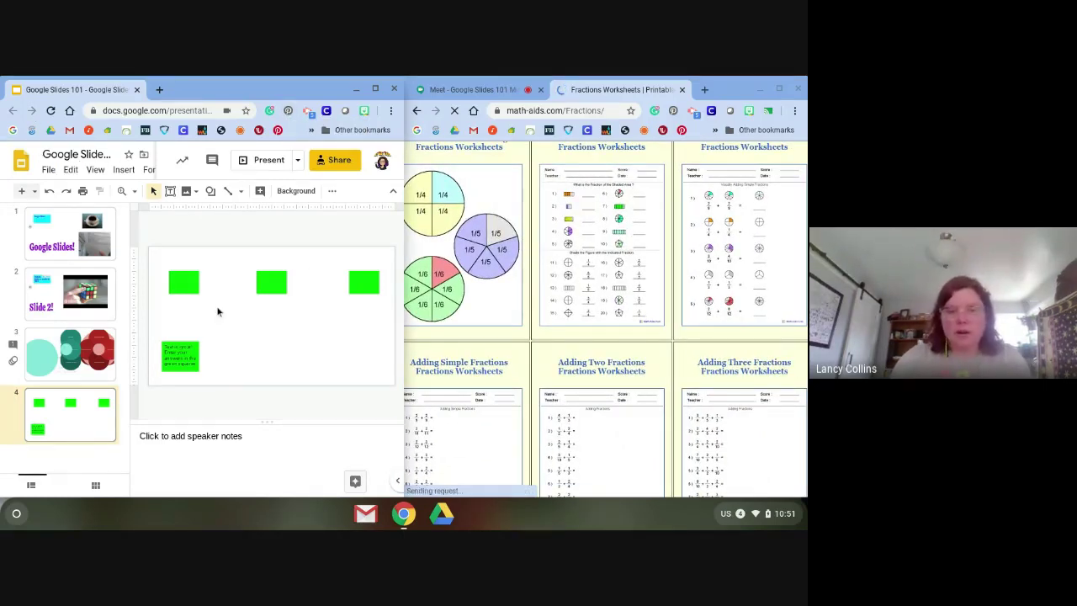
key(ctrl+shift+F5)
drag(441, 207, 540, 299)
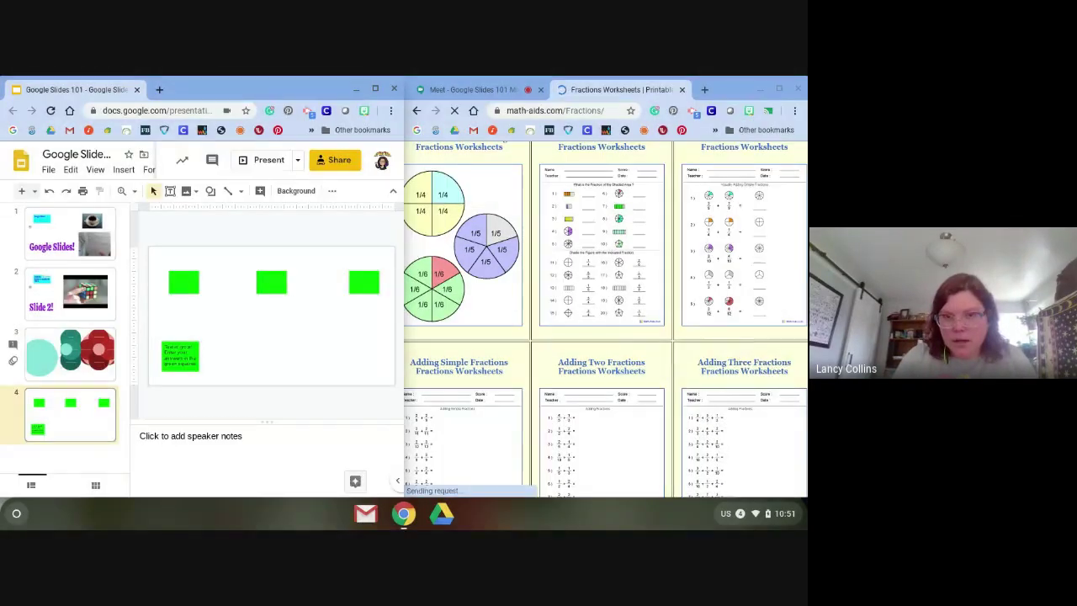
click(649, 477)
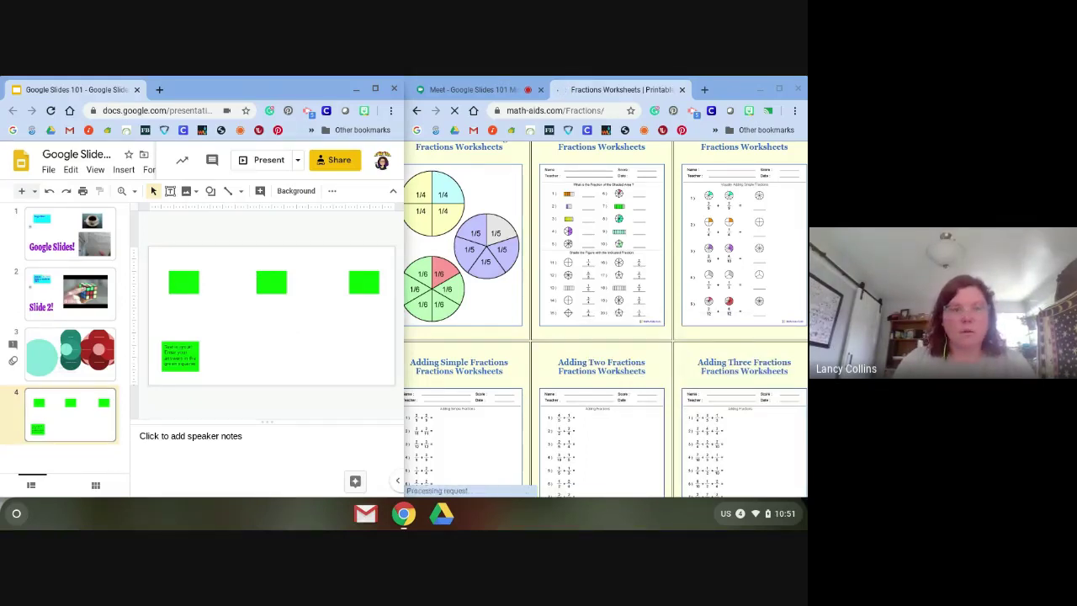
key(ctrl+v)
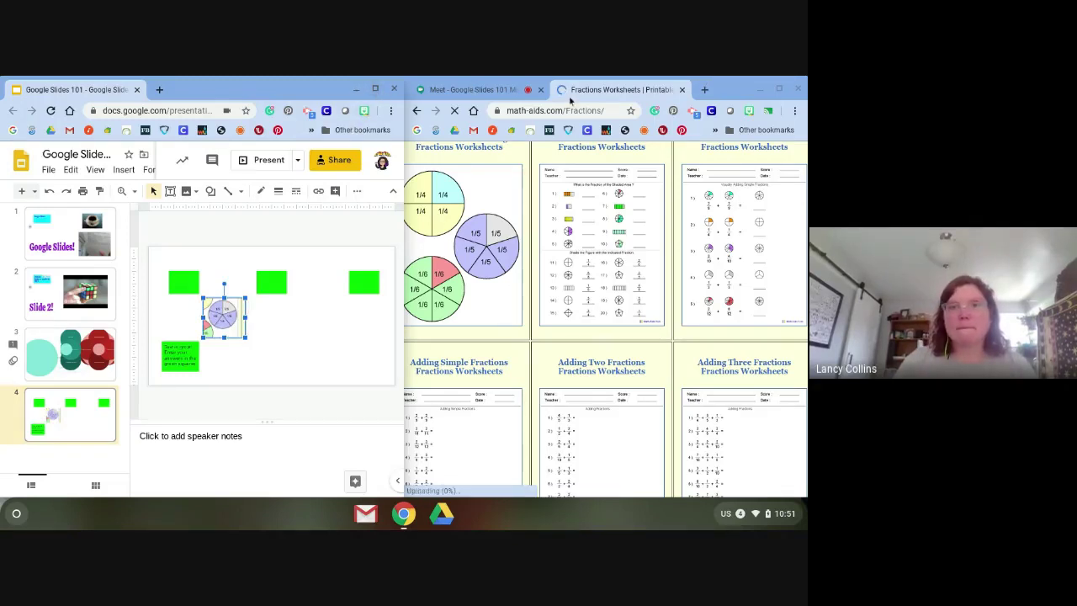
Close the Math-Aids page, merge the Google Slides 101 presentation back into the Meet window and maximize that window.
click(648, 87)
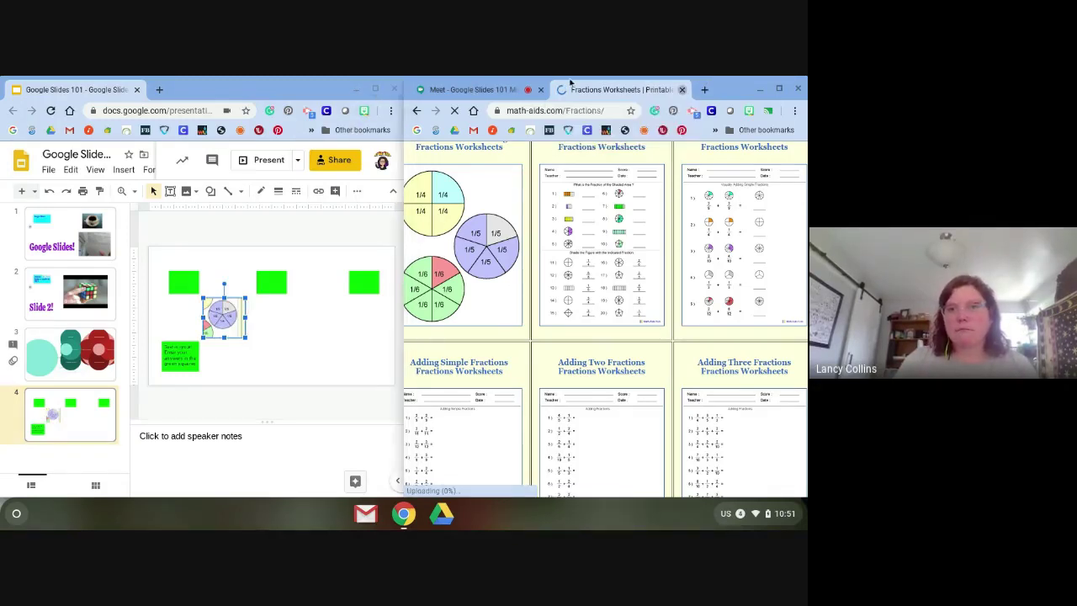
click(55, 96)
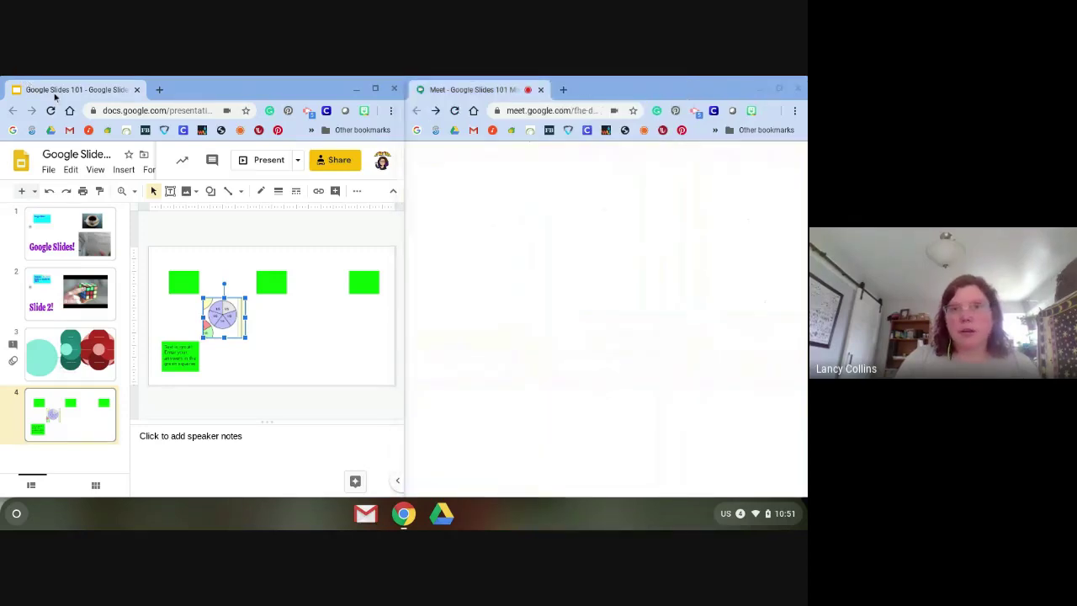
drag(54, 96, 623, 89)
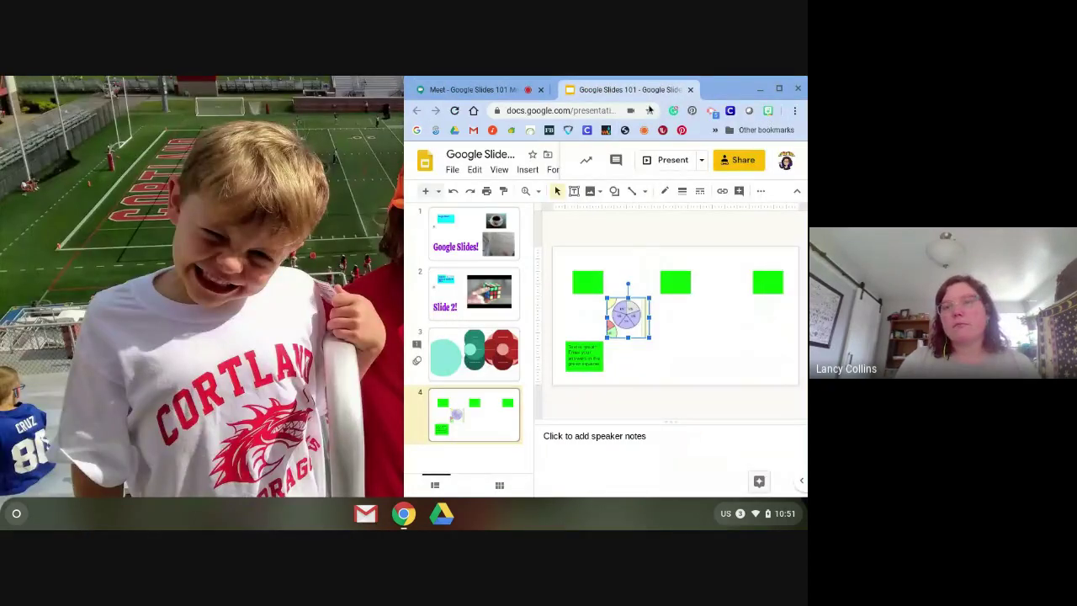
double_click(740, 87)
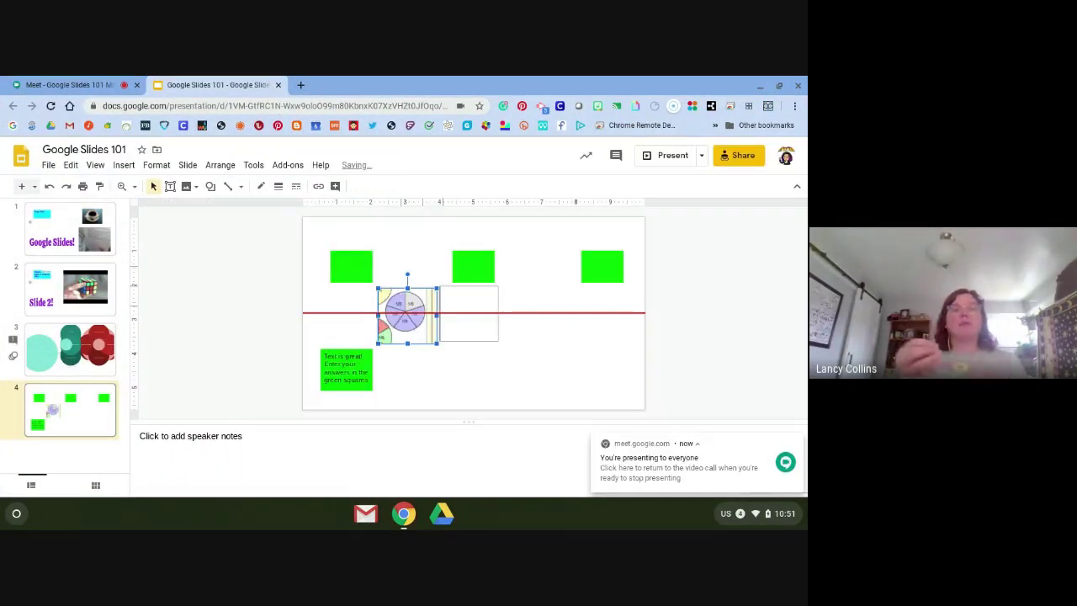
Open the Meet chat, read the latest participant question about using screenshots as a background, and return to the presentation.
click(74, 81)
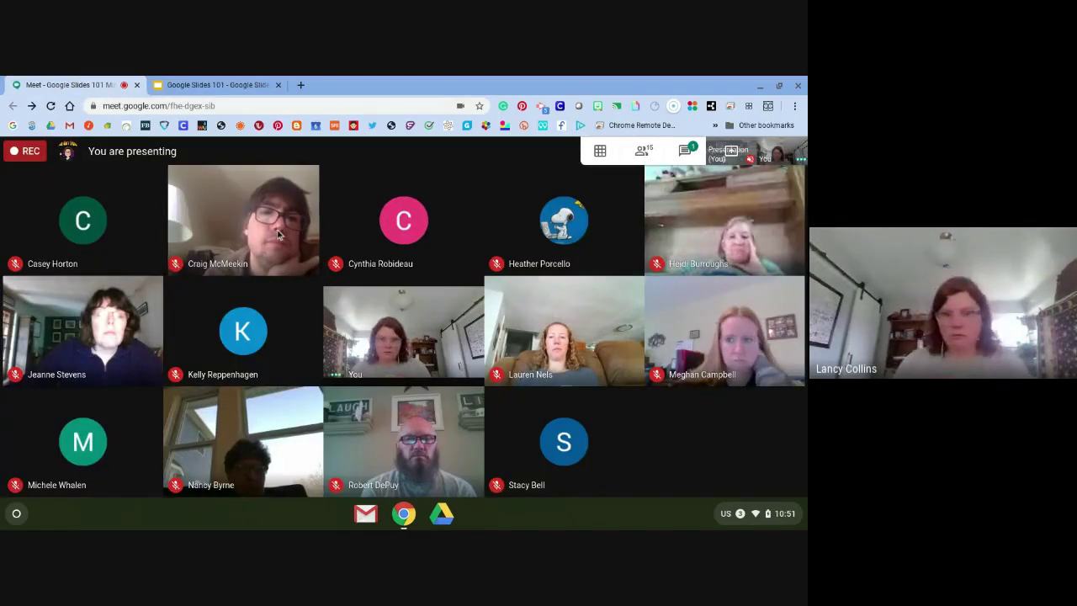
click(686, 150)
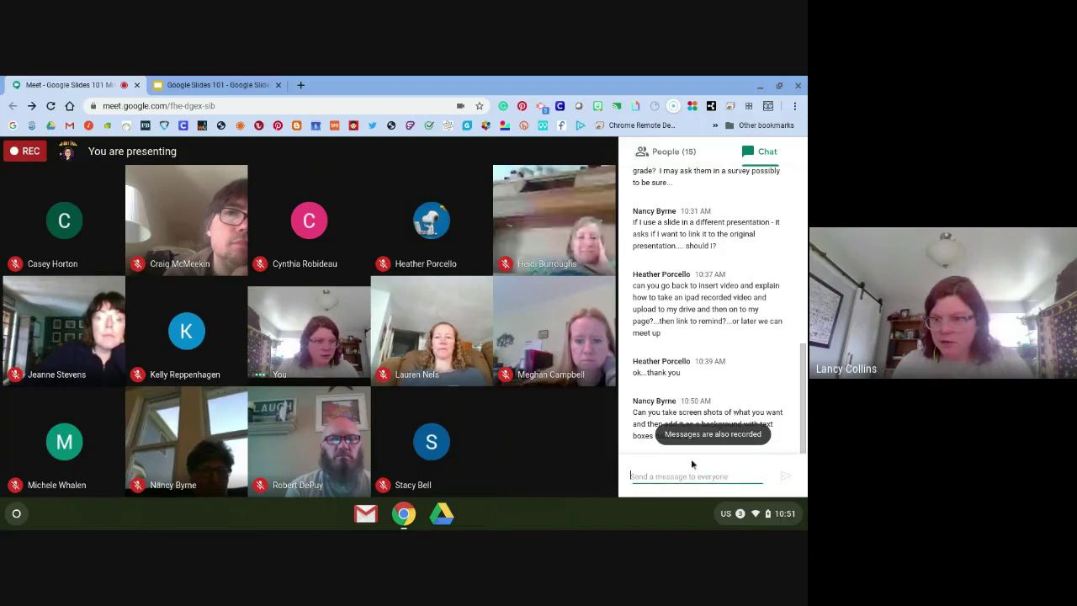
click(694, 480)
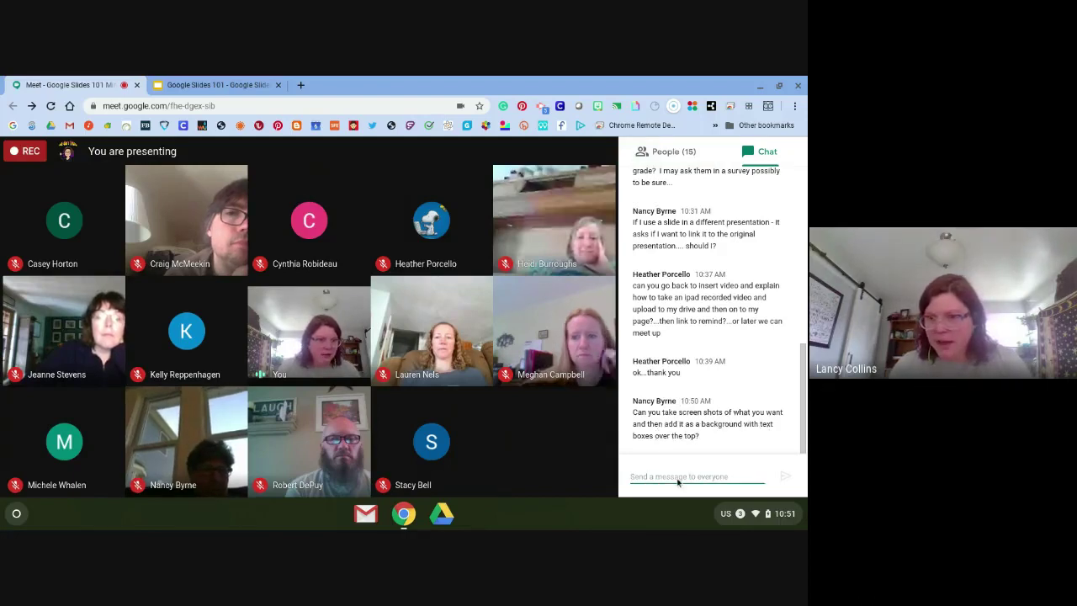
click(224, 84)
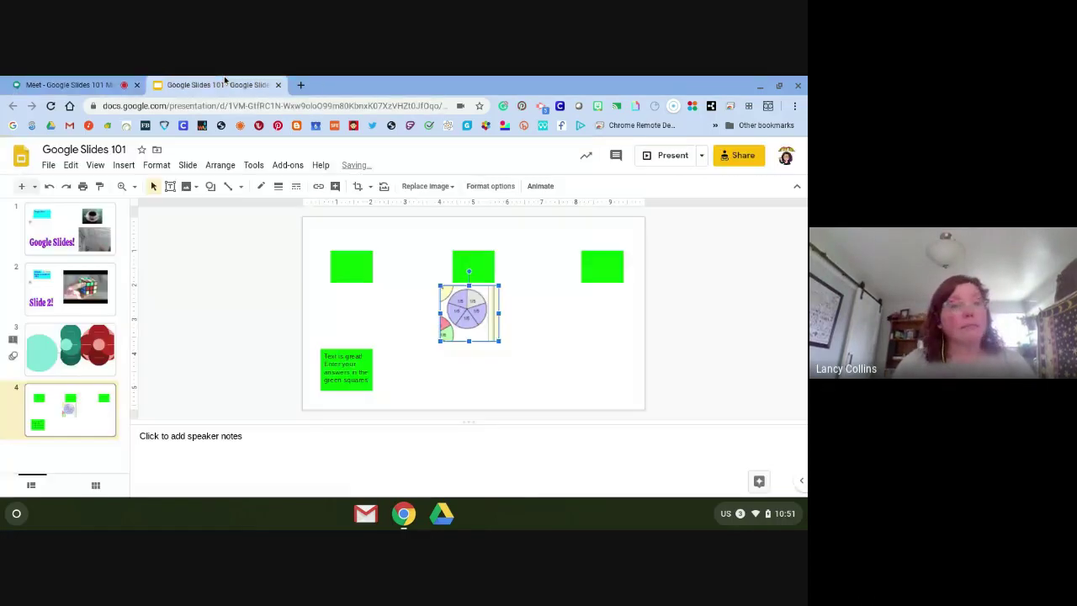
Search the web for "mountain scene" images from within the presentation and insert the first result on slide 4.
click(595, 373)
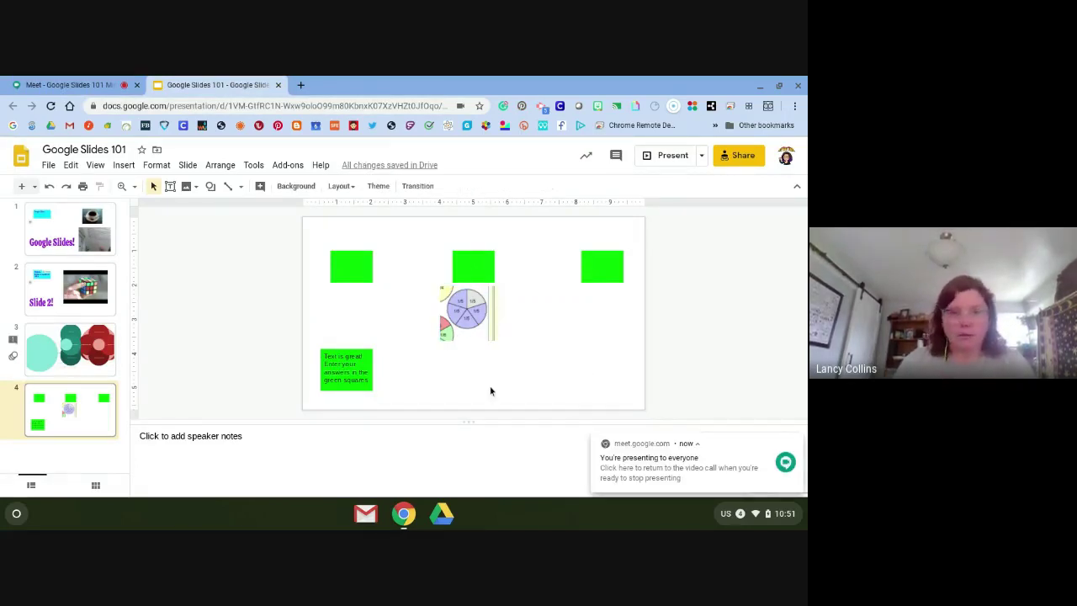
click(120, 164)
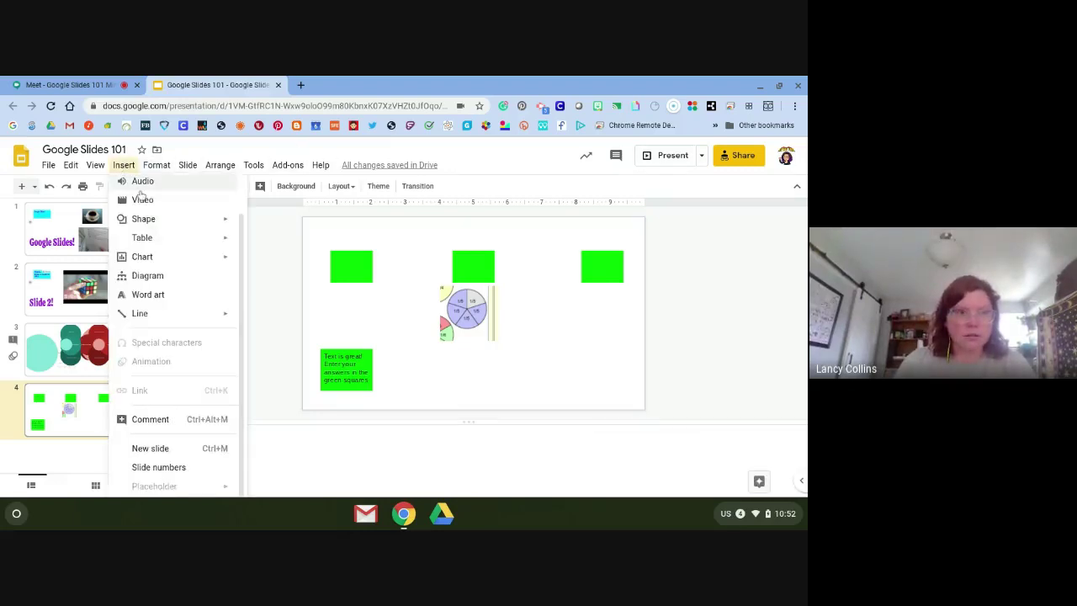
scroll(173, 202, up, 1)
mouse_move(191, 186)
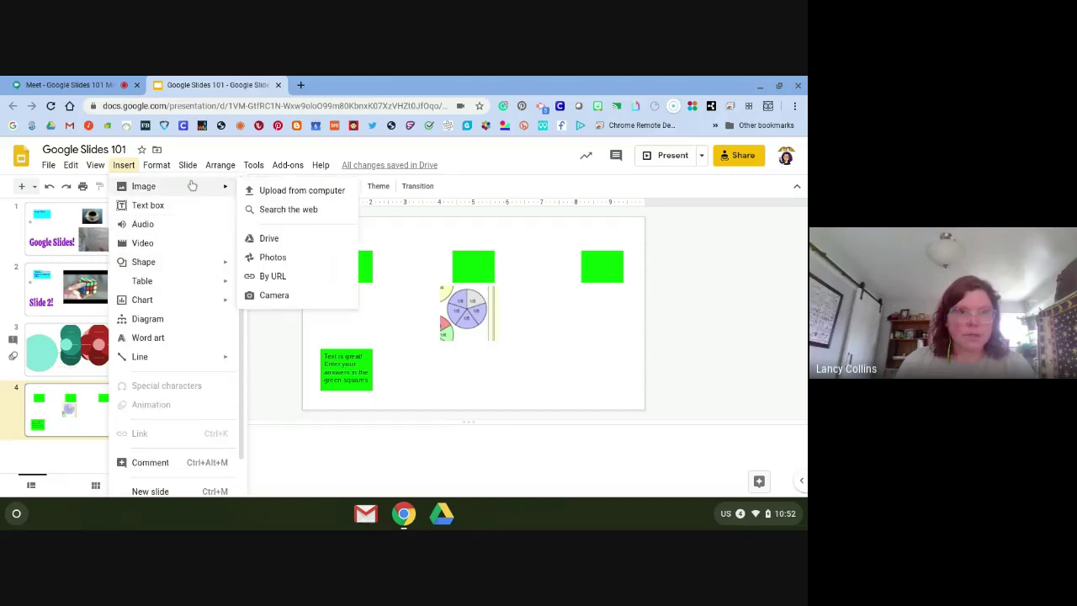
click(297, 211)
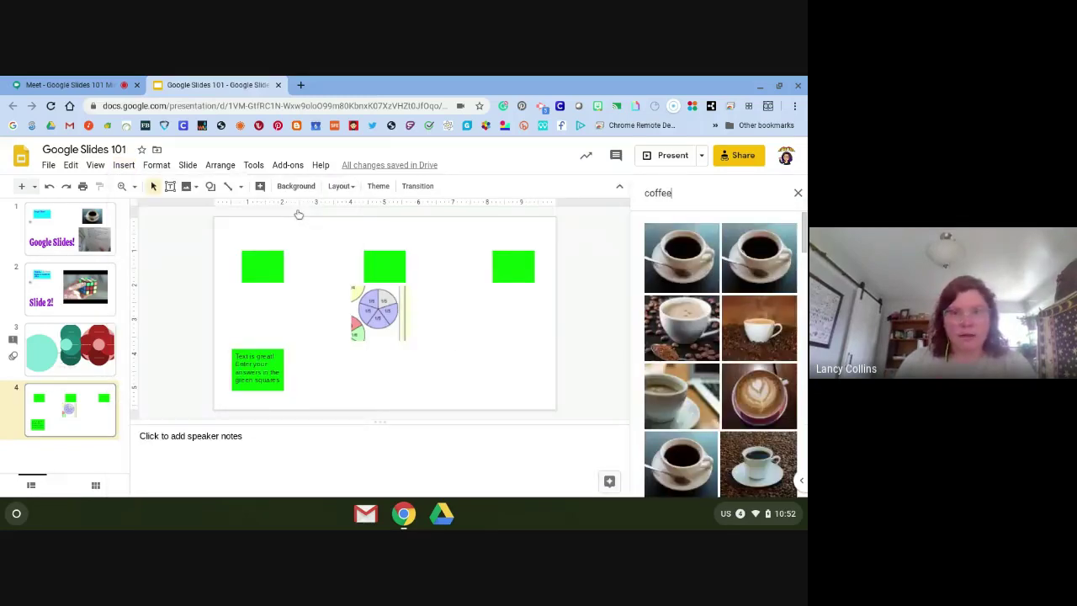
double_click(709, 200)
text(mountain scen)
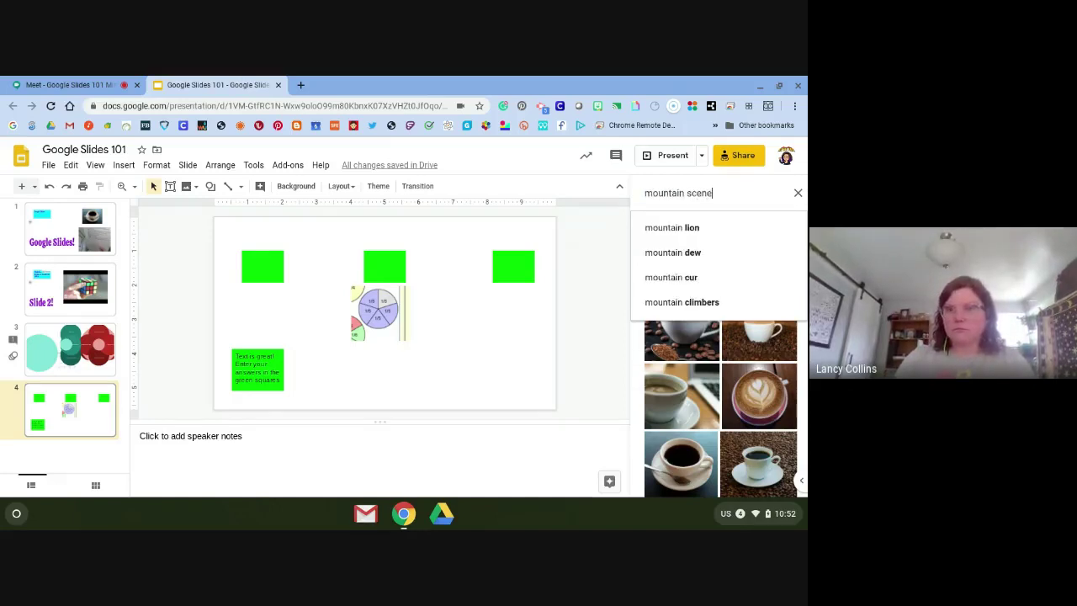
key(Return)
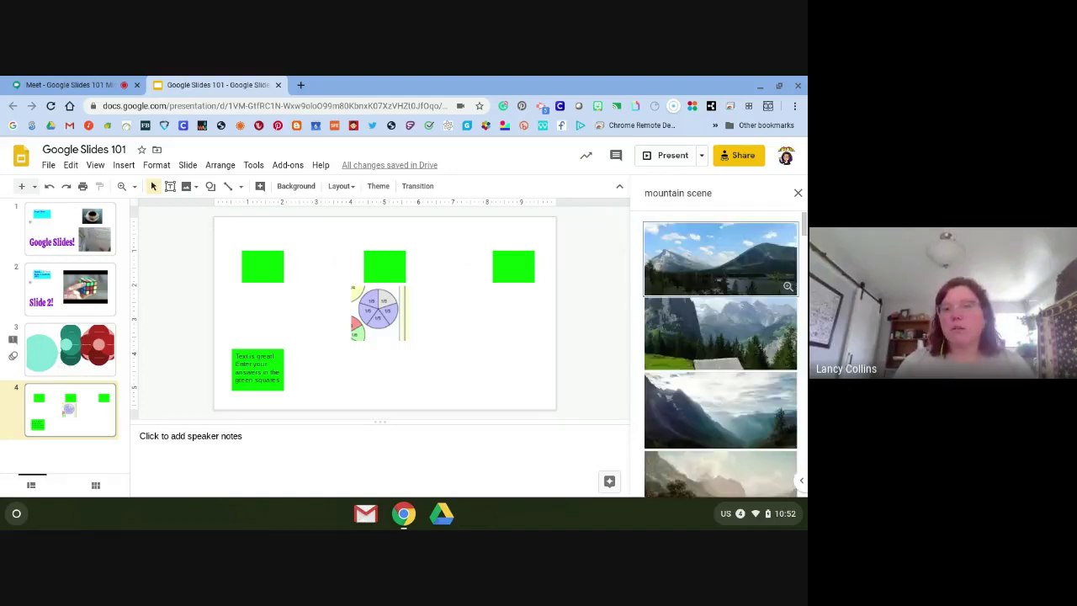
click(717, 284)
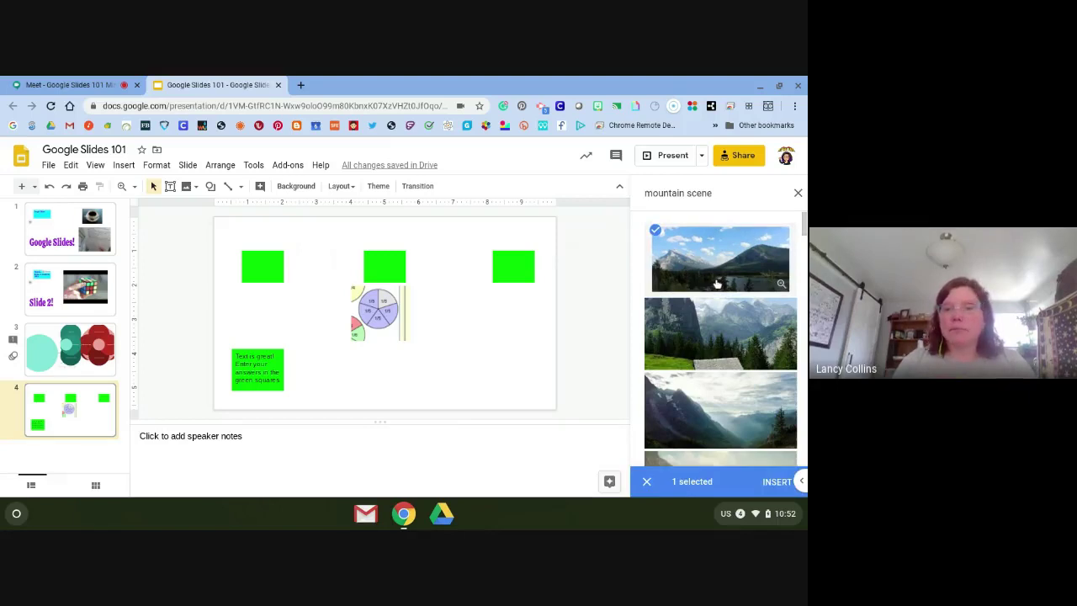
click(781, 482)
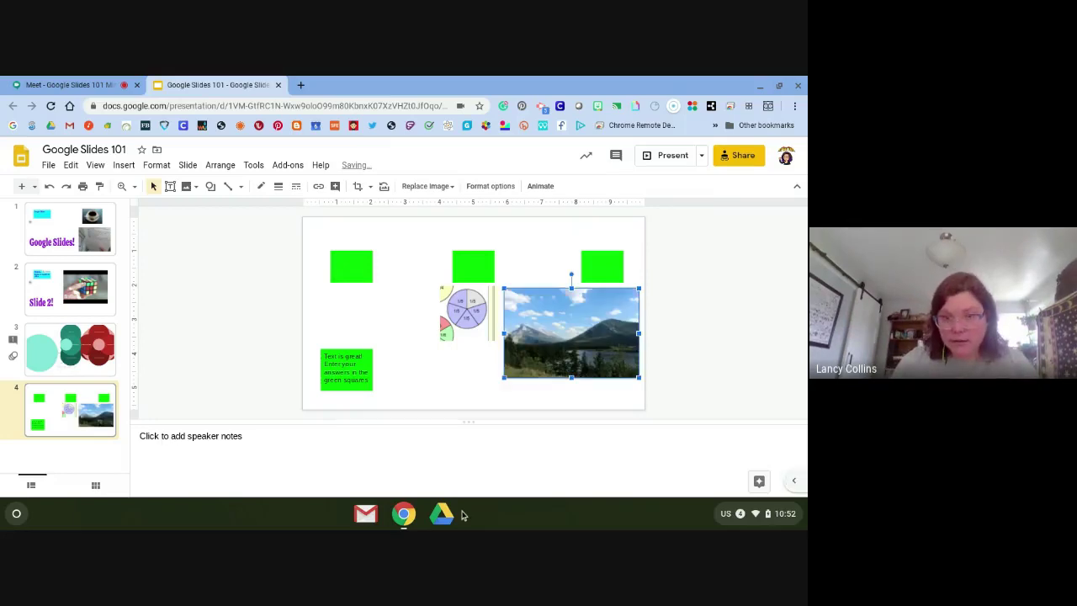
Enlarge the mountain picture to cover most of slide 4 and center it horizontally over the slide content.
drag(583, 338, 591, 357)
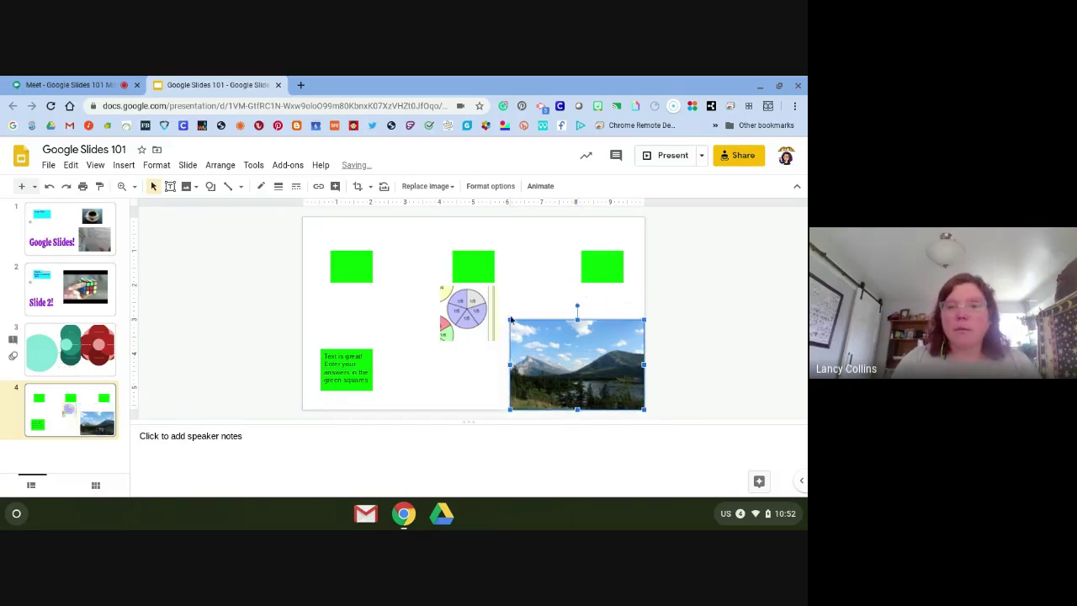
drag(508, 318, 343, 250)
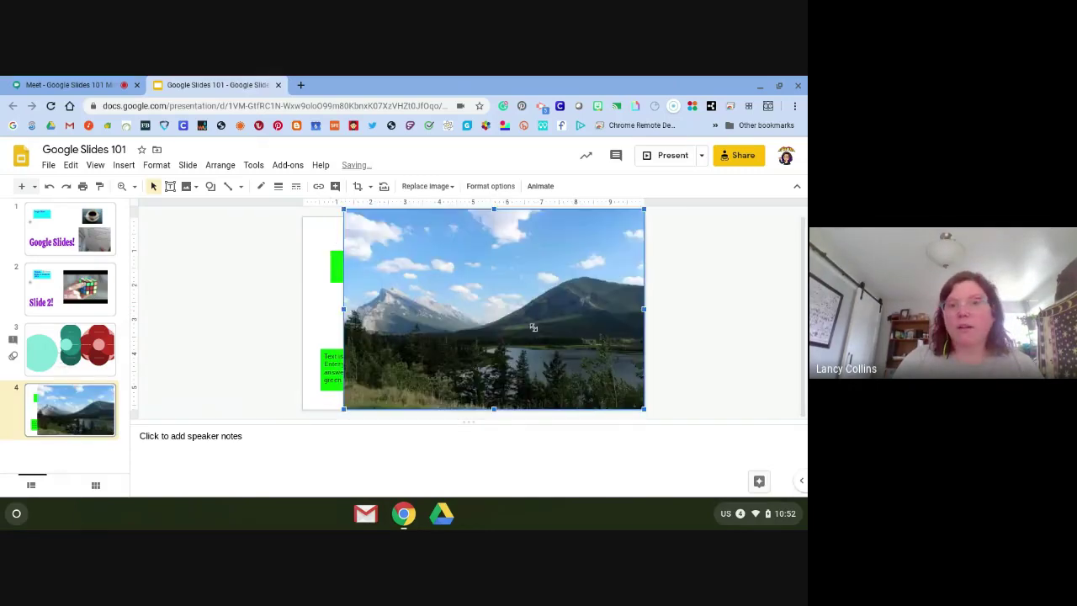
drag(532, 327, 515, 328)
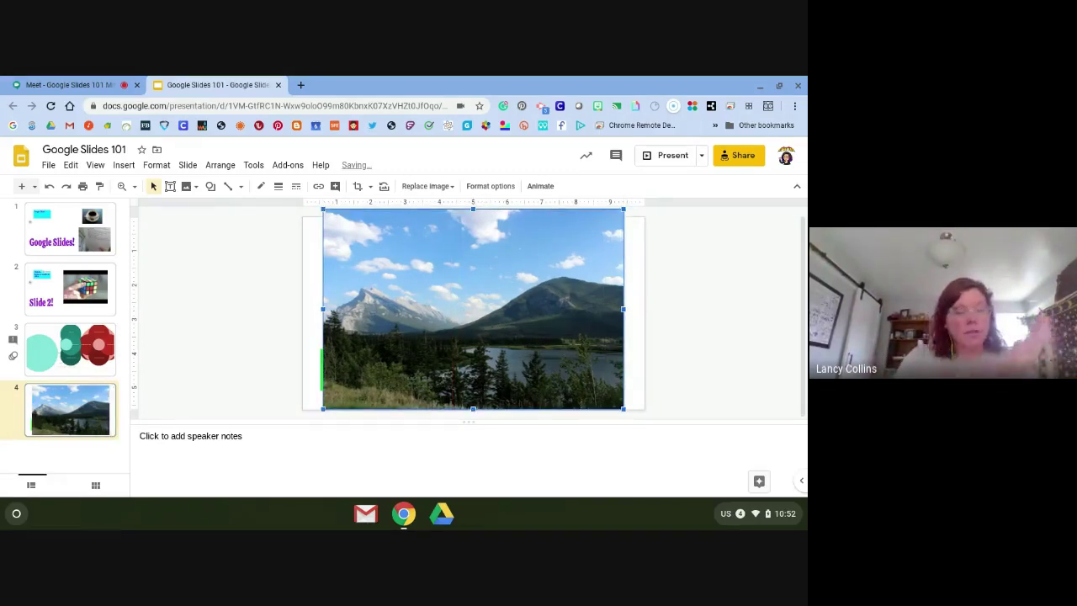
Send the mountain picture to the back and select the upper-right and upper-middle green boxes in turn to test access.
right_click(460, 309)
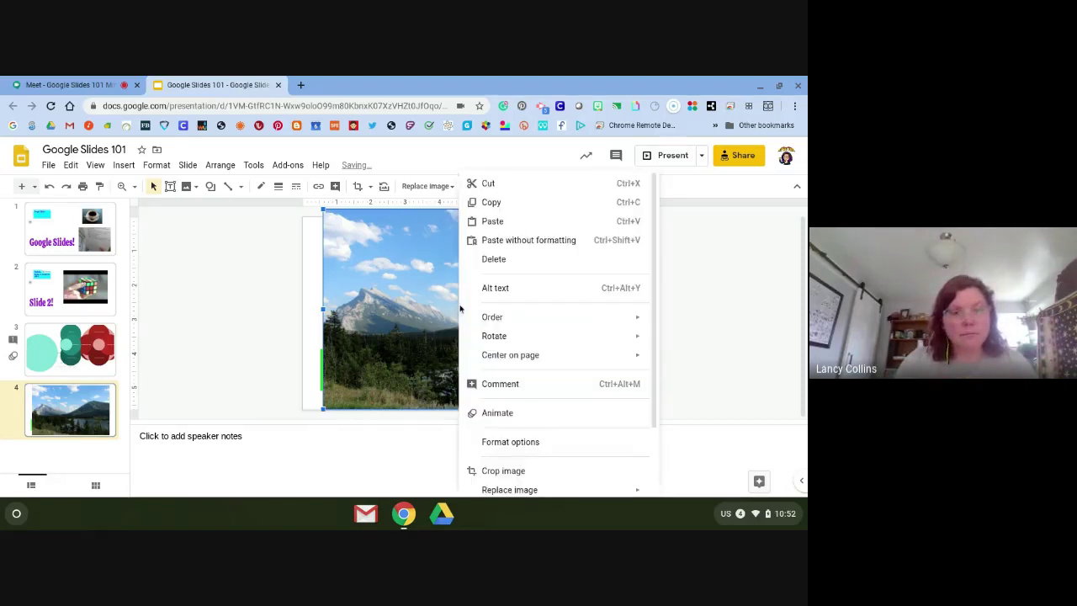
mouse_move(529, 315)
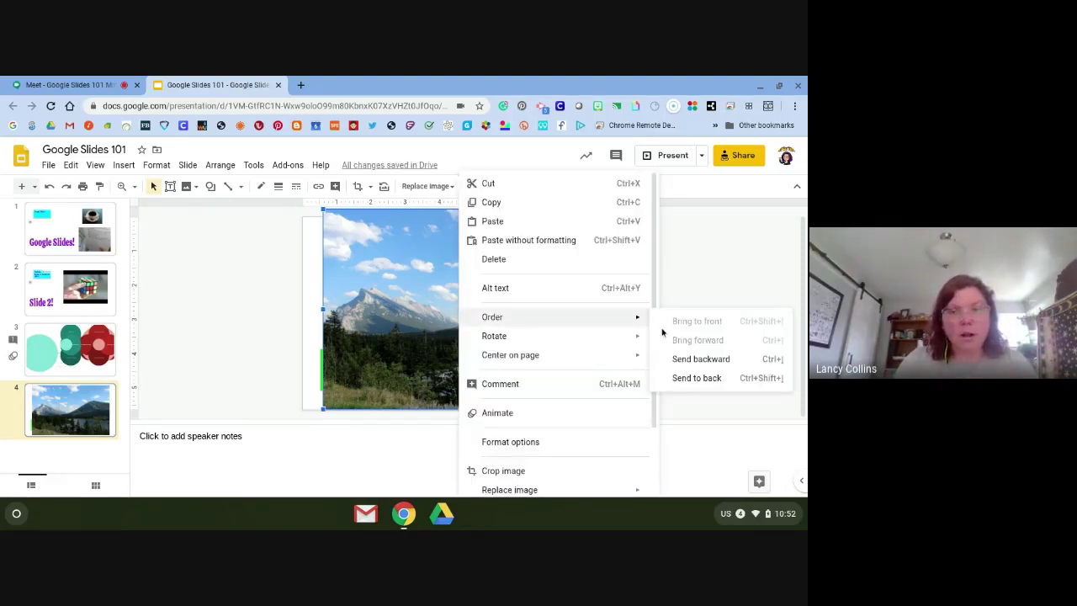
click(685, 378)
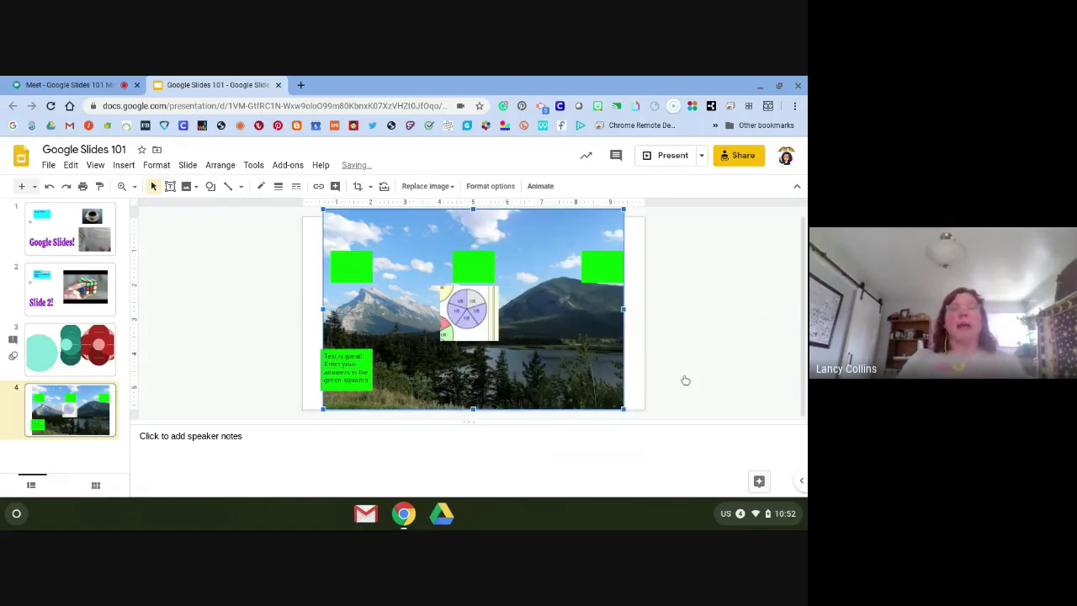
click(597, 276)
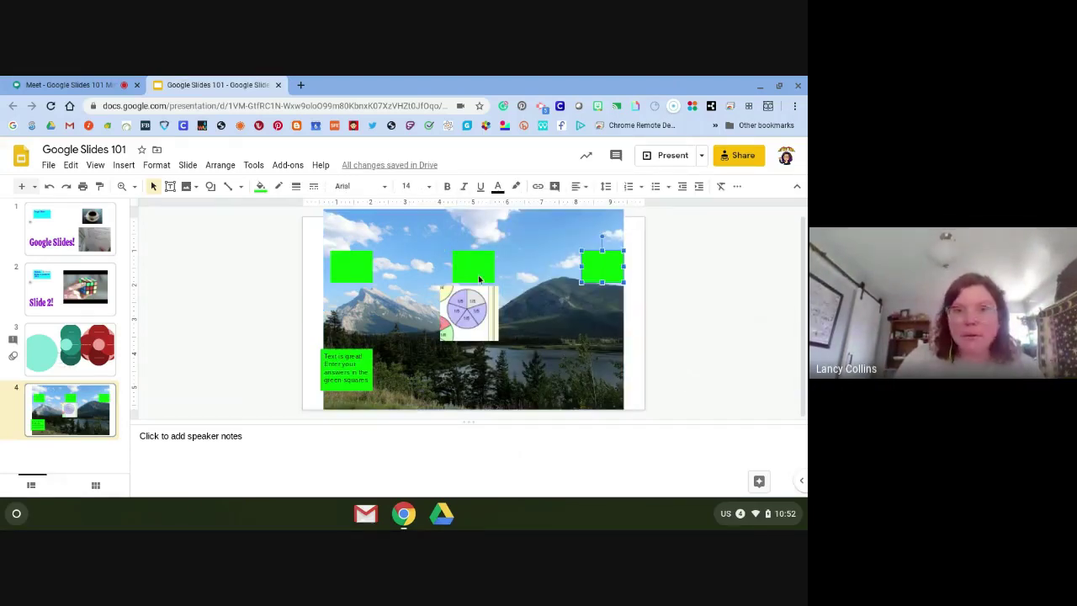
click(479, 278)
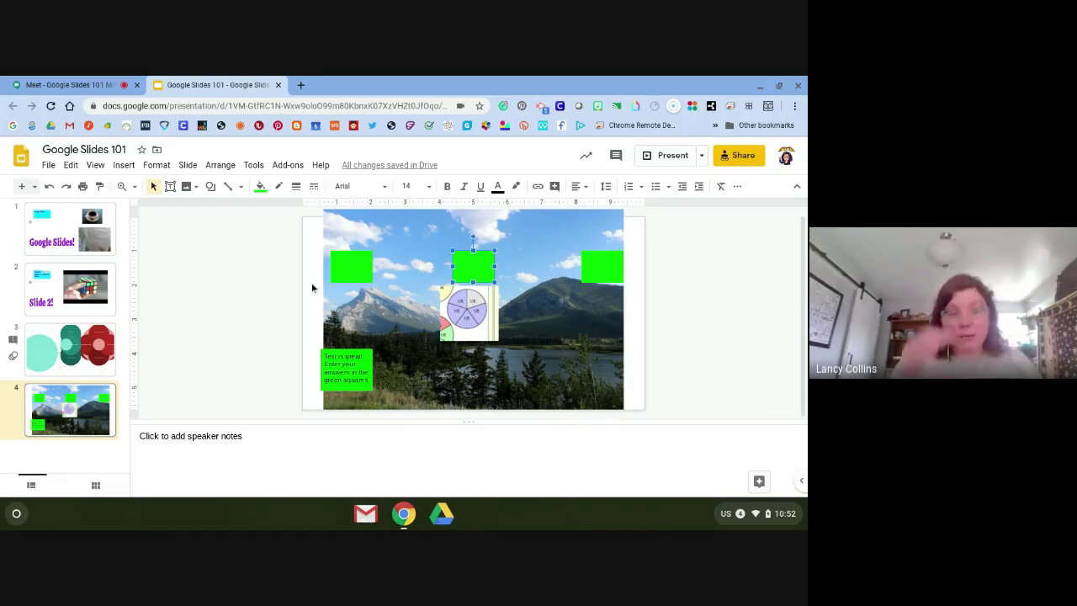
Deselect the mountain picture and open Google Image Search for choosing a background image for slide 4.
click(364, 309)
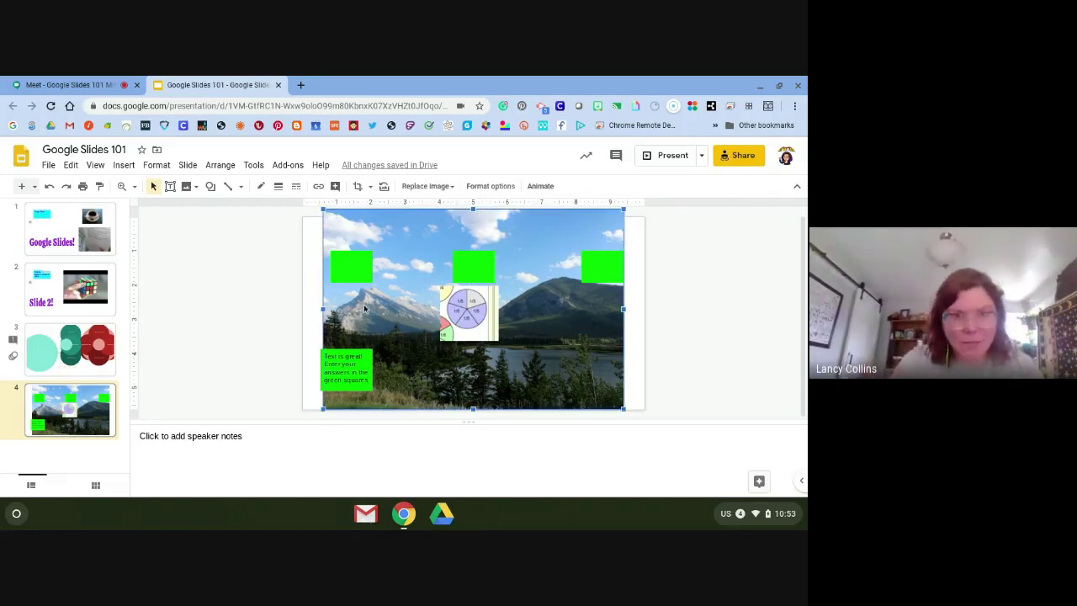
click(311, 308)
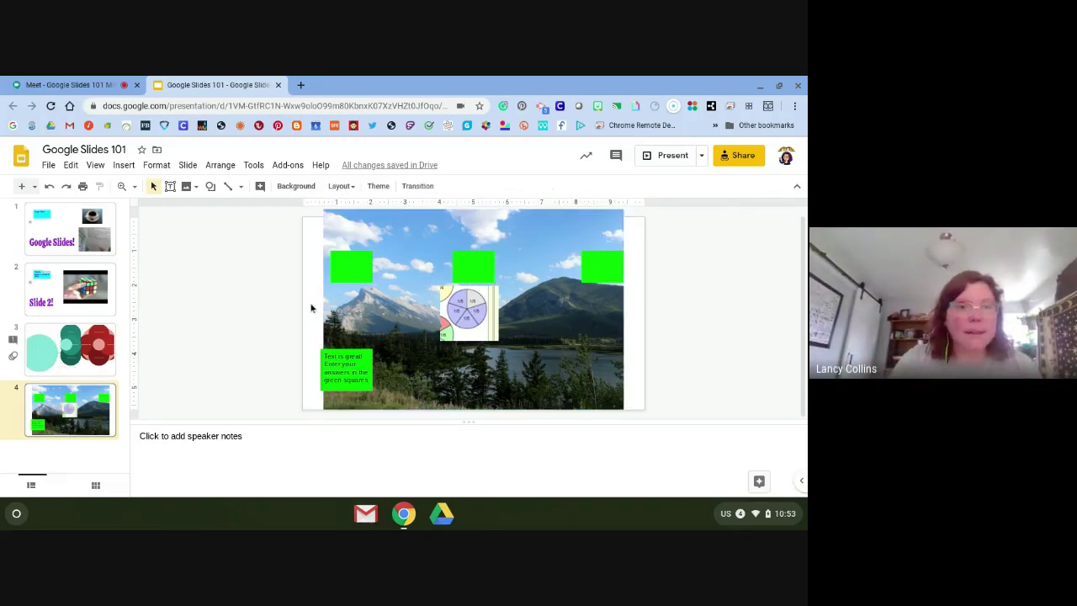
click(296, 187)
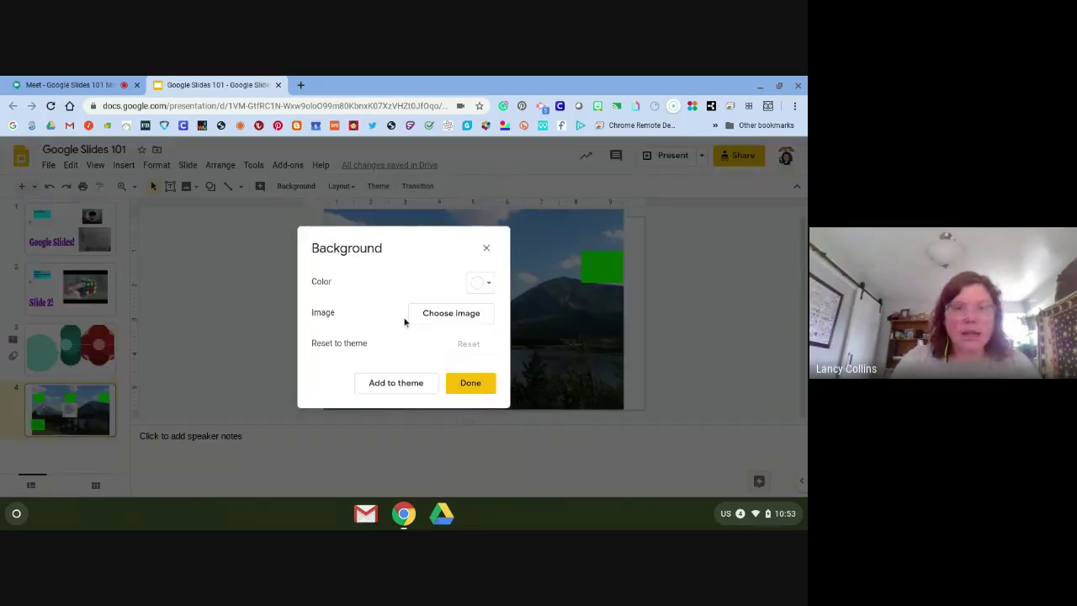
click(425, 316)
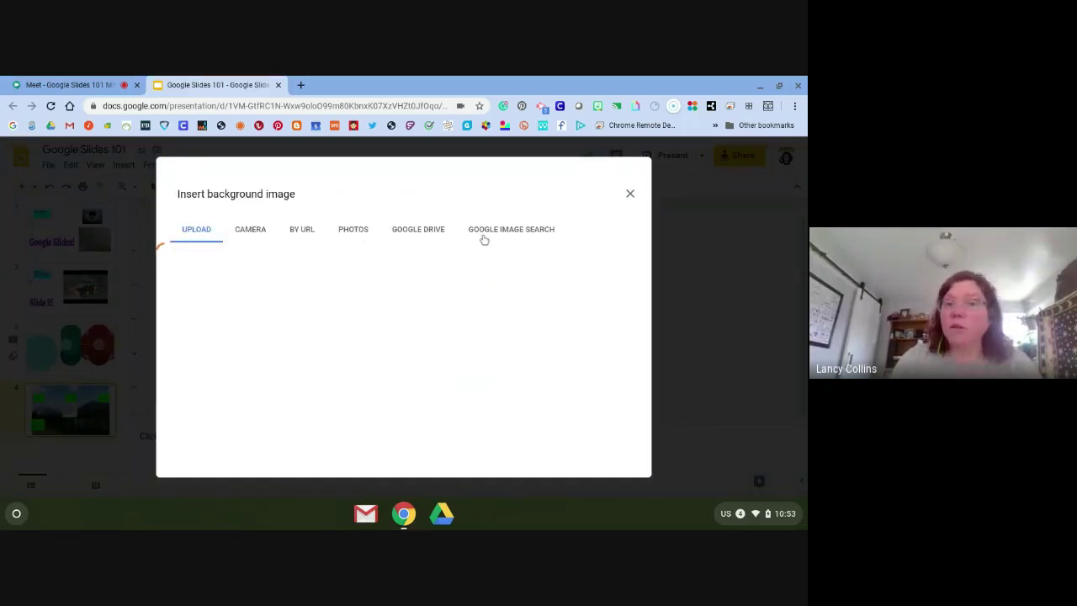
click(484, 232)
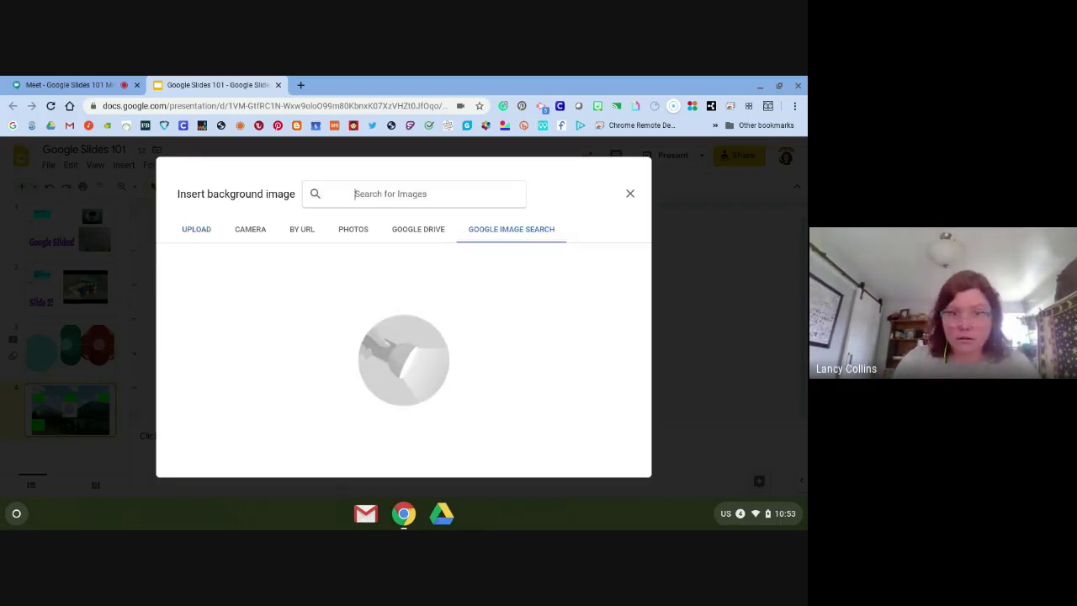
click(484, 239)
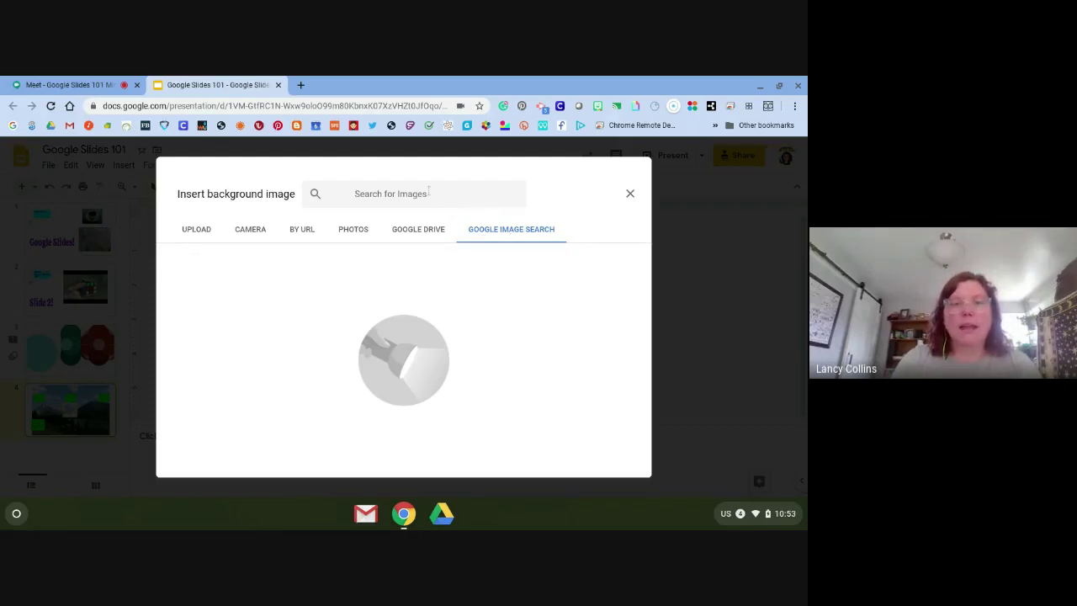
Search for "mountain background" images and insert the first result, a wooden deck facing mountains, as slide 4's background.
click(429, 192)
text(mou)
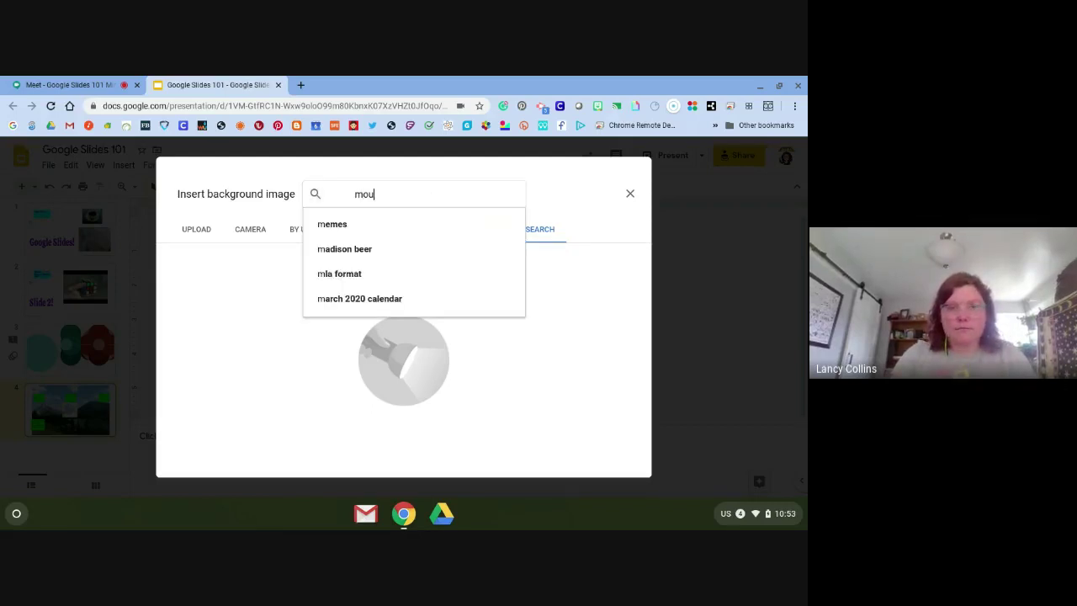
text(ntain backgrou)
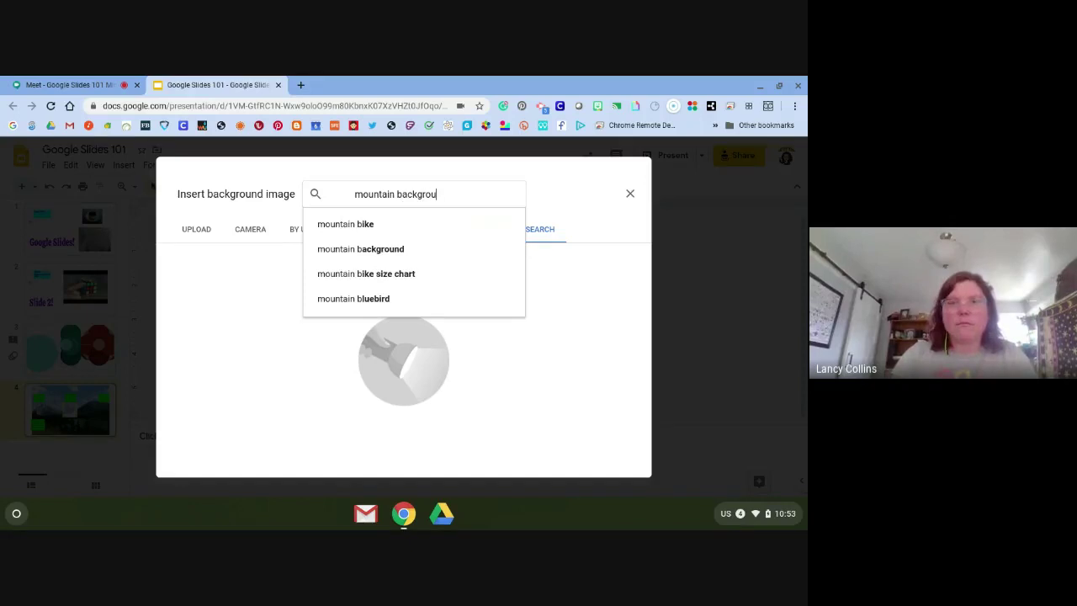
text(nd)
key(Return)
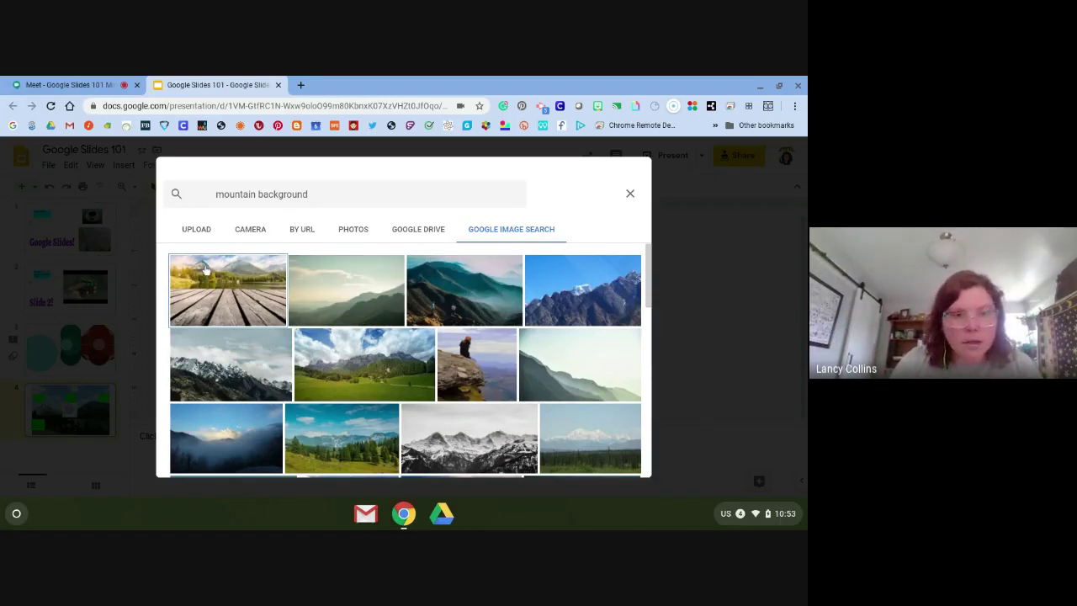
click(213, 304)
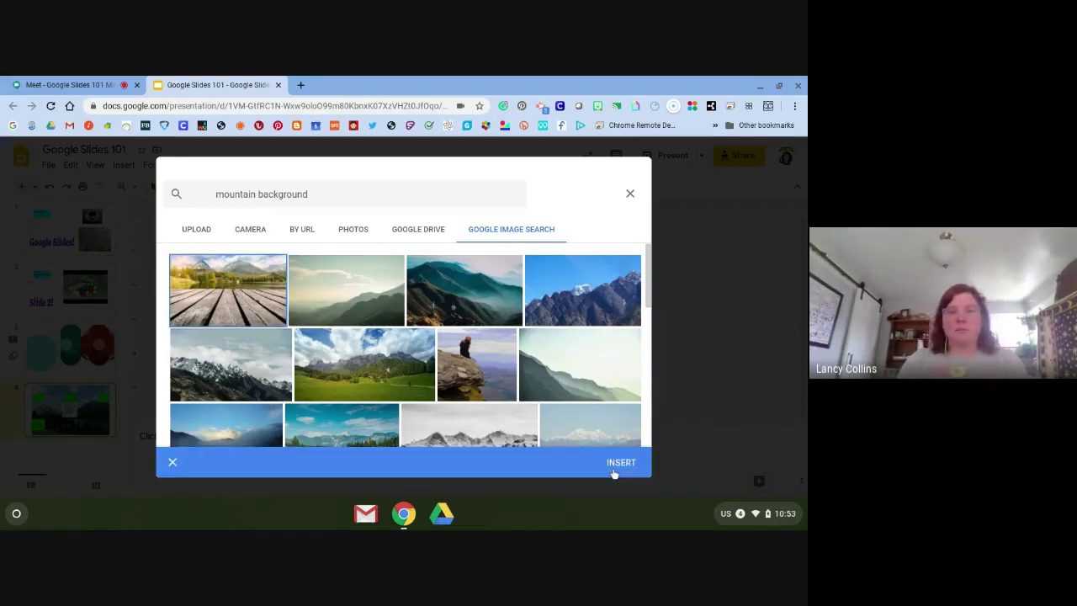
click(621, 463)
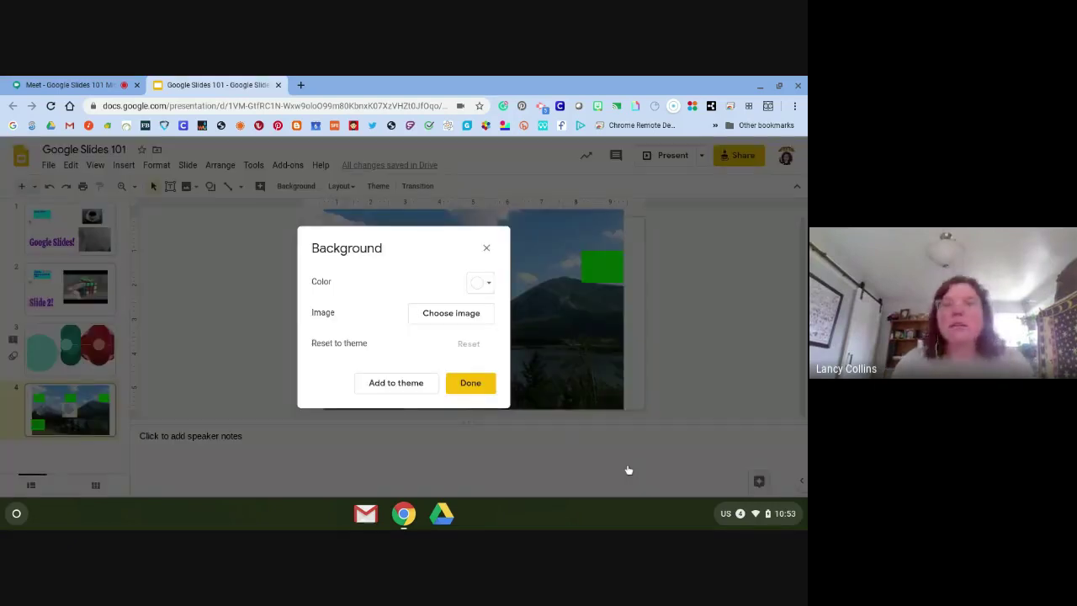